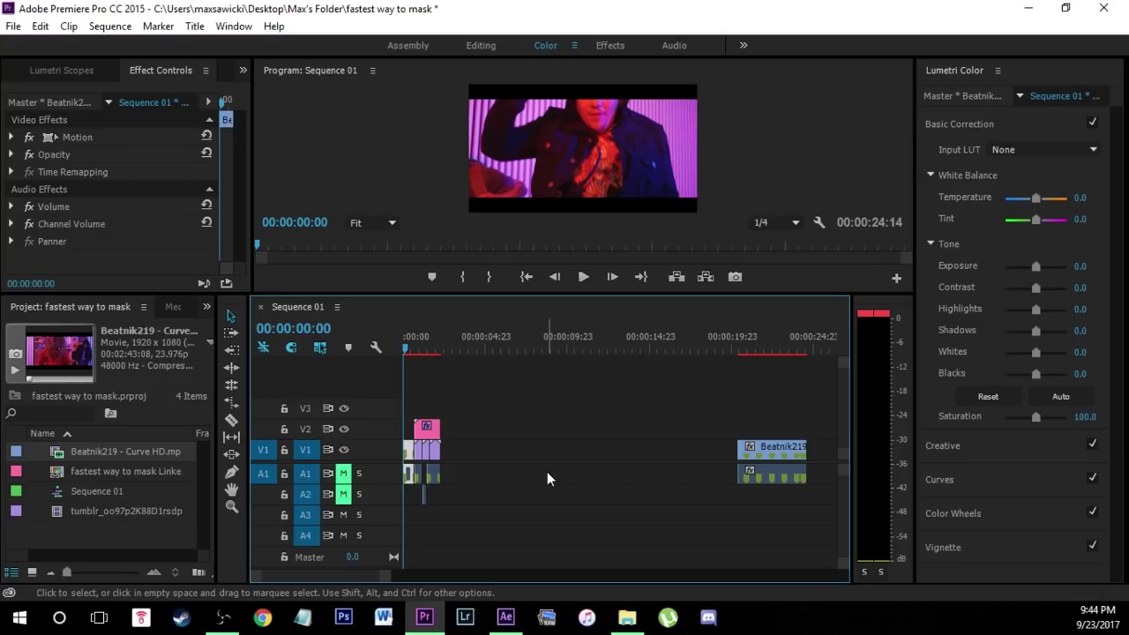
Step: Jump the playhead to the Beatnik219 clip's first frame at 00:00:20:06
key("Down")
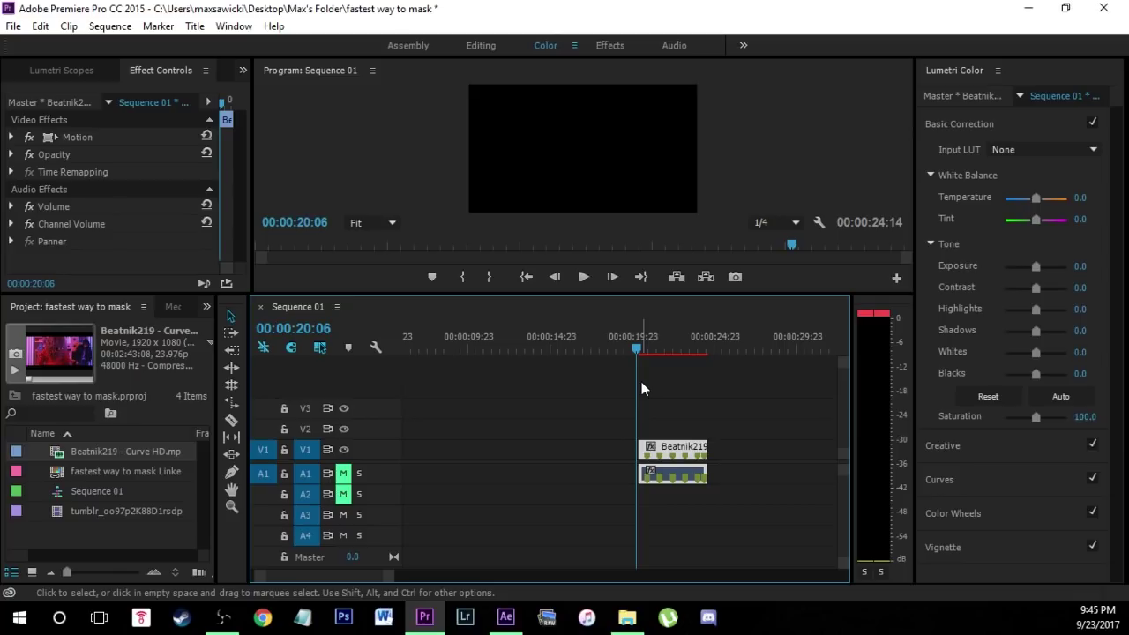
Step: Replace the Beatnik219 clip on V1 with a linked After Effects composition
left_click(673, 411)
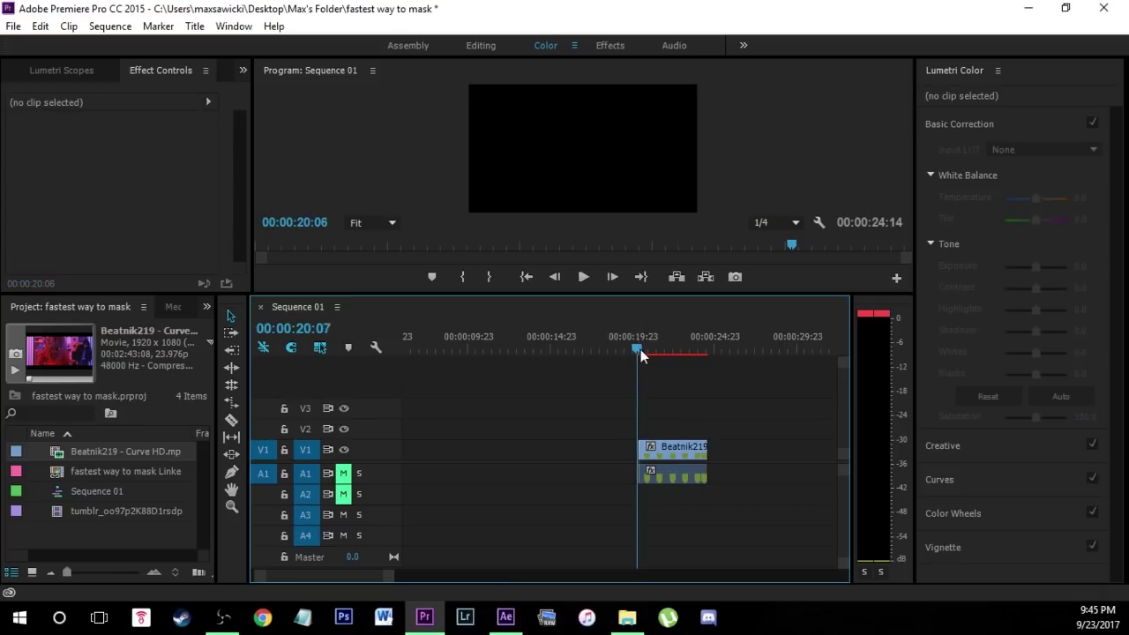
mouse_move(641, 350)
left_mouse_down()
mouse_move(659, 349)
mouse_move(640, 350)
left_mouse_up()
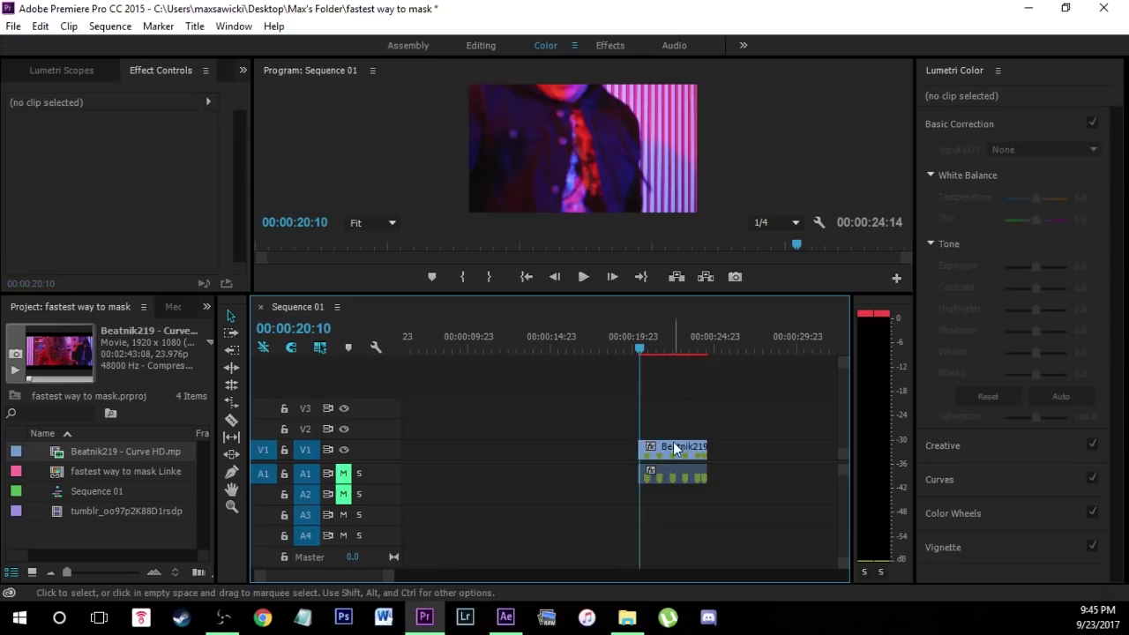
right_click(675, 449)
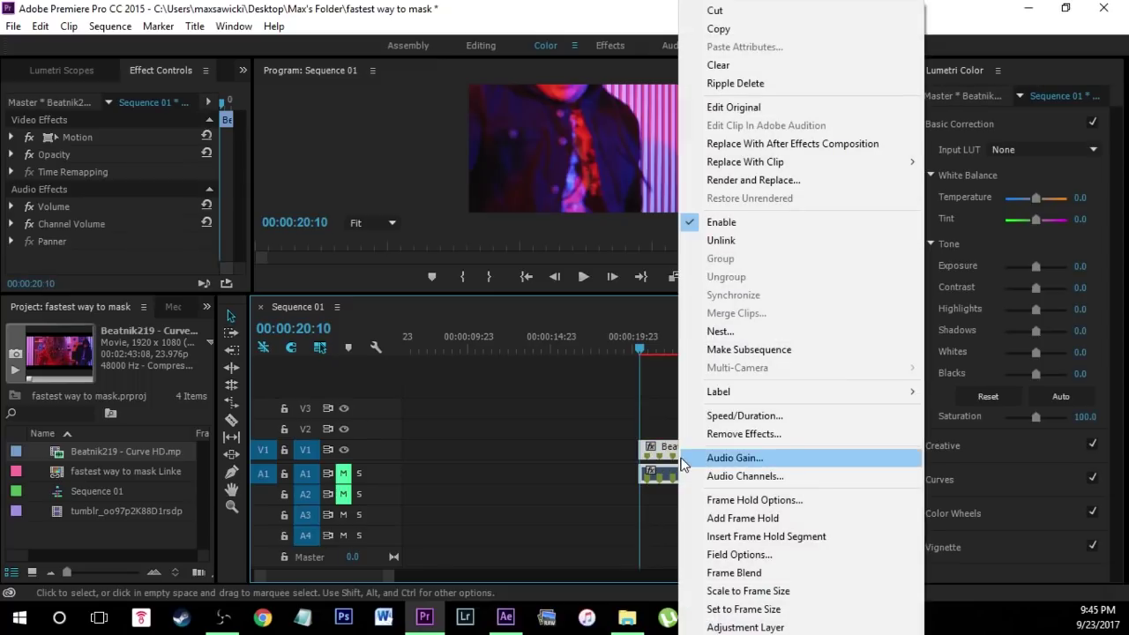
right_click(664, 453)
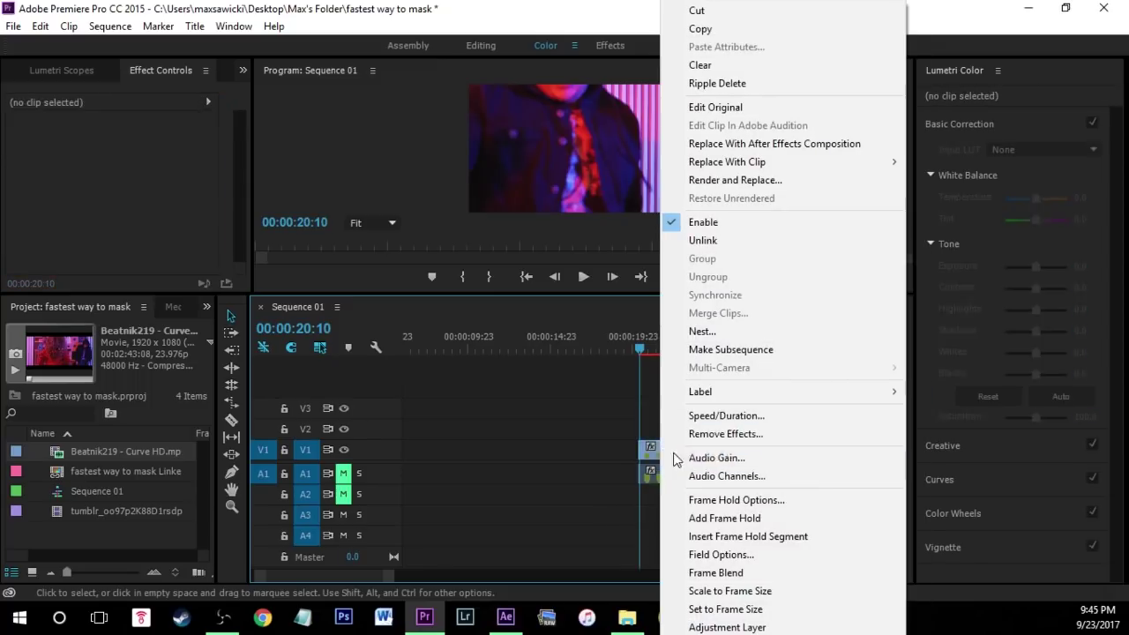
left_click(728, 146)
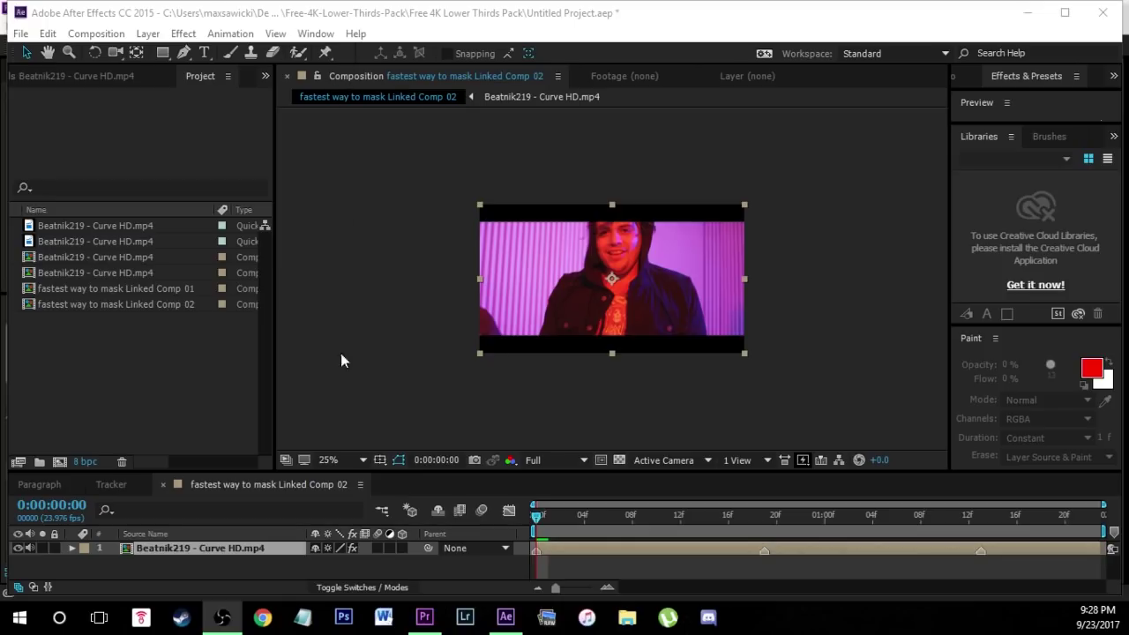
Step: Open the Beatnik219 - Curve HD.mp4 layer in the Layer panel with the Roto Brush selected
double_click(163, 547)
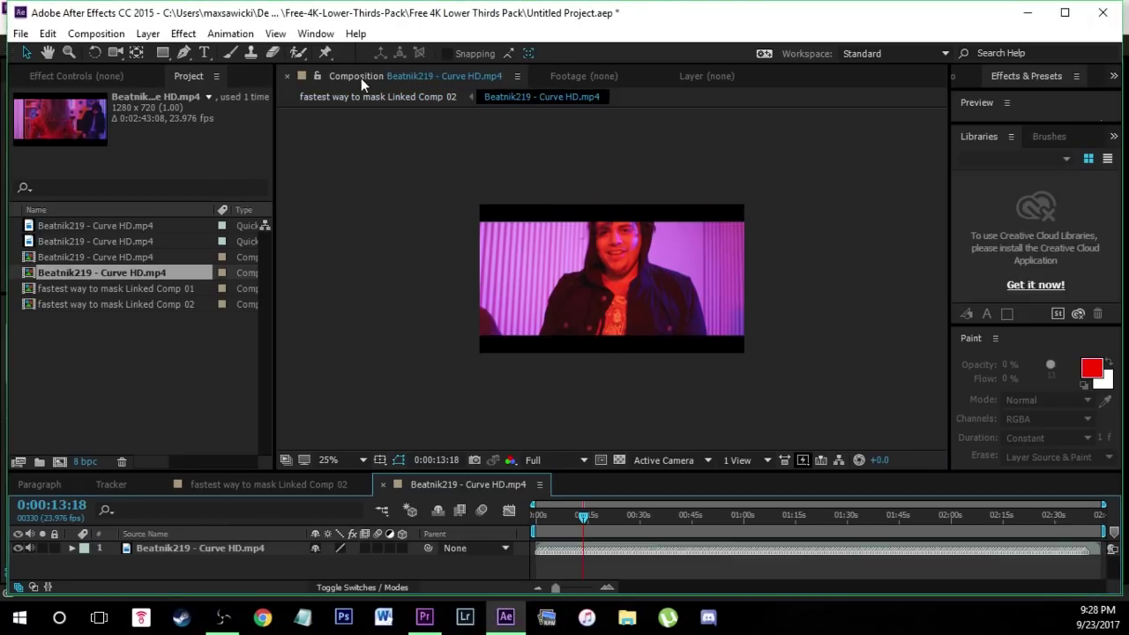
double_click(201, 550)
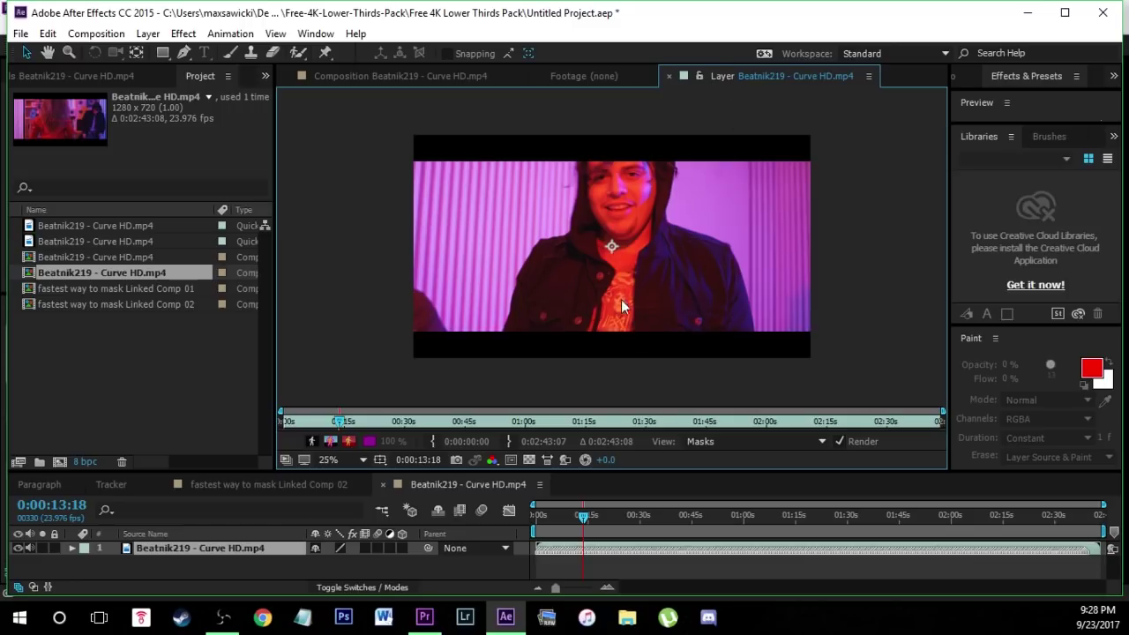
scroll(621, 299, "up", 1)
scroll(621, 299, "down", 1)
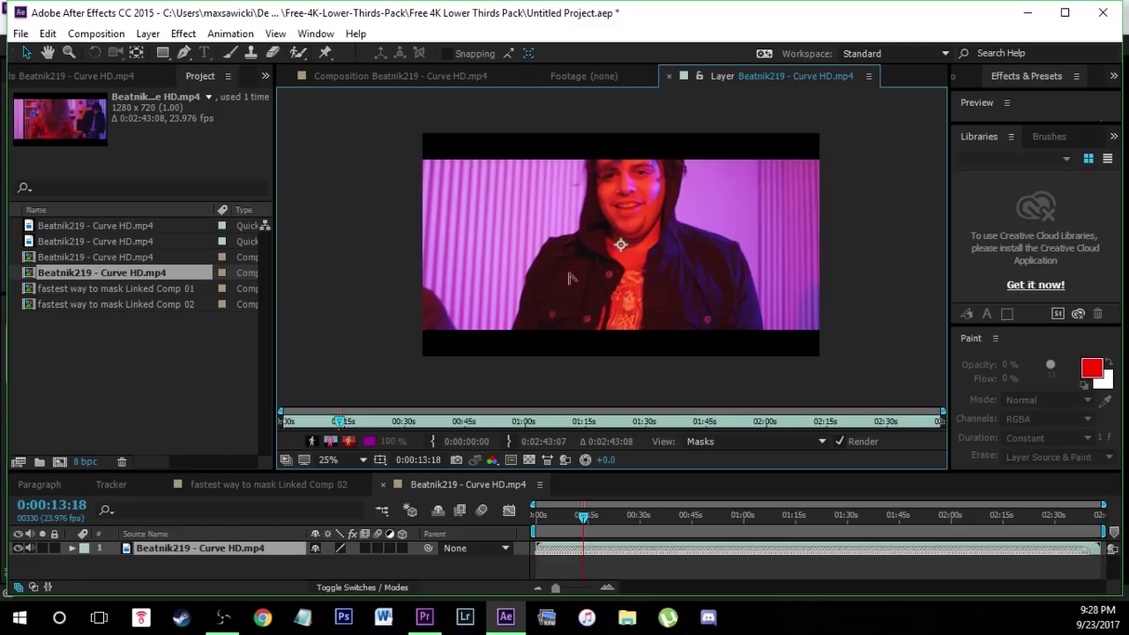
left_click(297, 53)
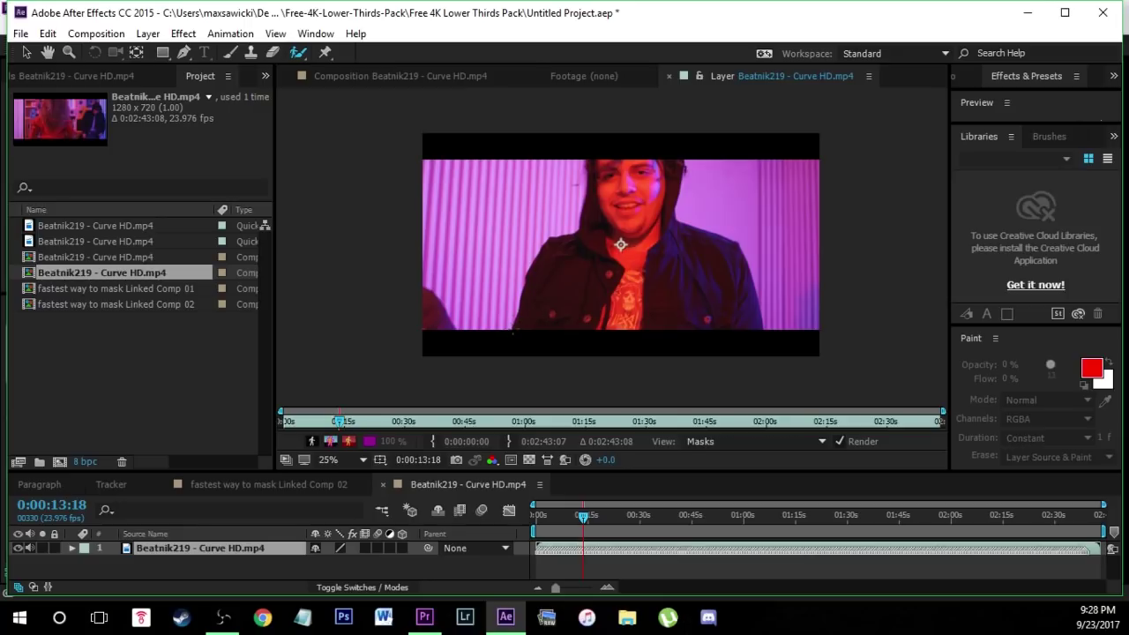
Step: Paint Roto Brush strokes over the man and down his hood and shoulder
mouse_move(620, 245)
left_mouse_down()
mouse_move(520, 313)
mouse_move(522, 297)
left_mouse_up()
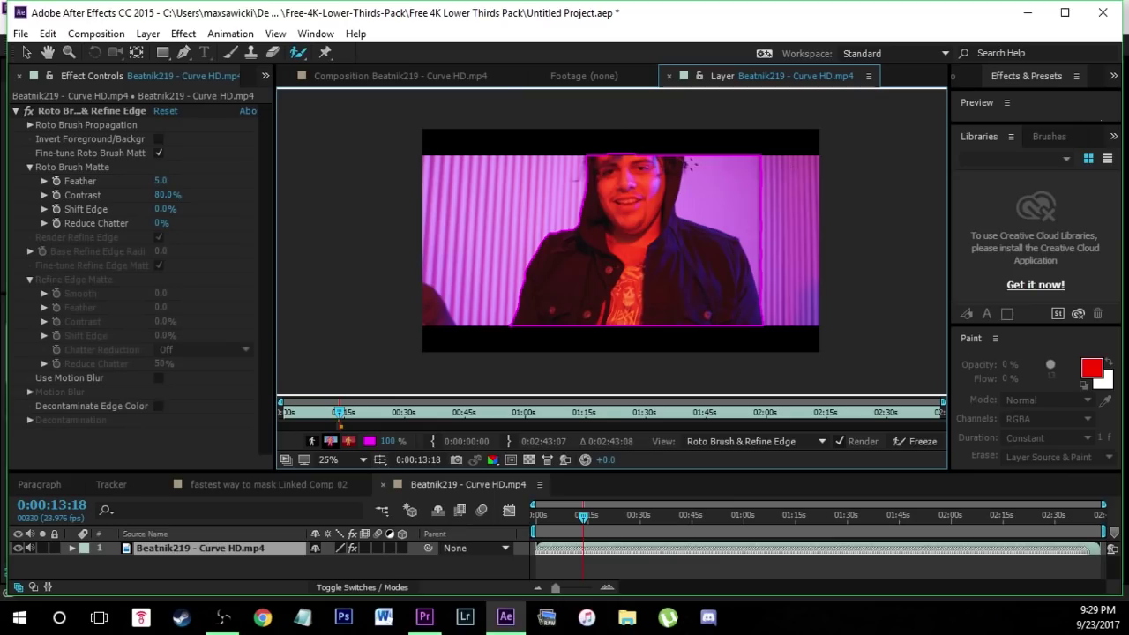
mouse_move(689, 172)
left_mouse_down()
mouse_move(686, 209)
mouse_move(745, 236)
mouse_move(756, 283)
left_mouse_up()
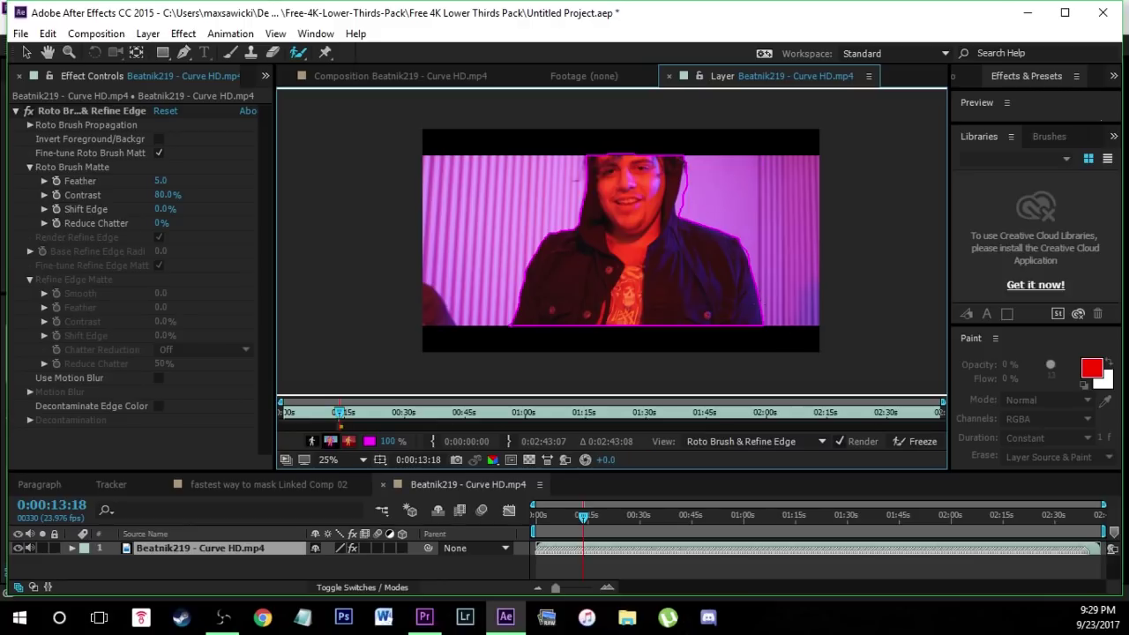
Step: Paint a corrective Roto Brush stroke along the hood's right edge
left_click_drag(688, 166, 676, 219)
Step: Step the selection forward frame by frame, correcting the top of the head and a missed area
scroll(641, 390, "up", 5)
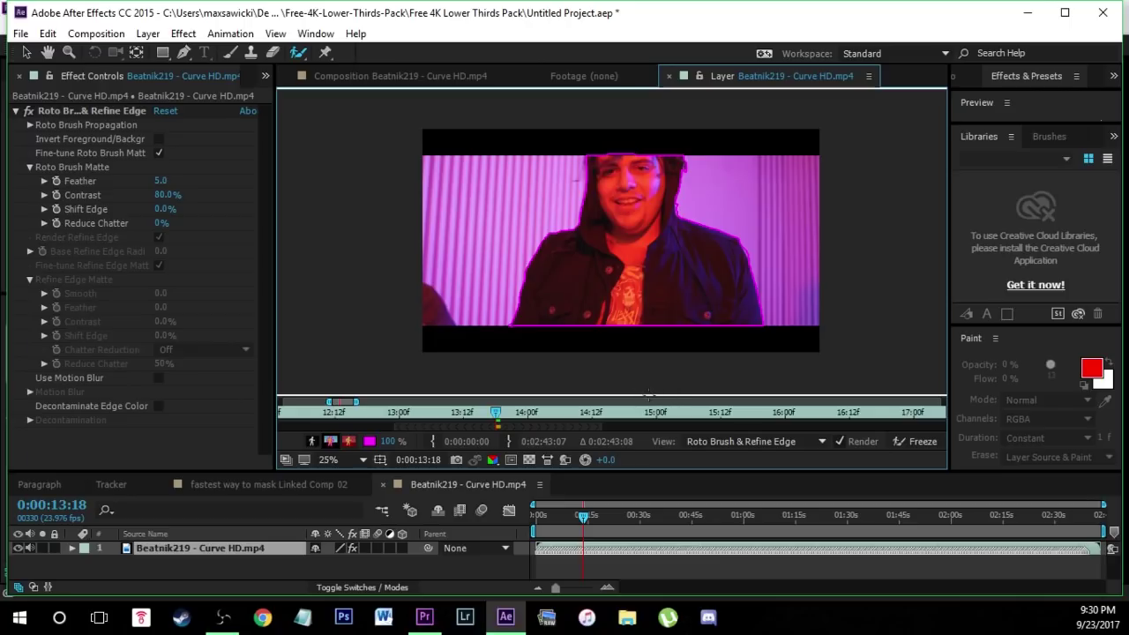
key("Page_Down")
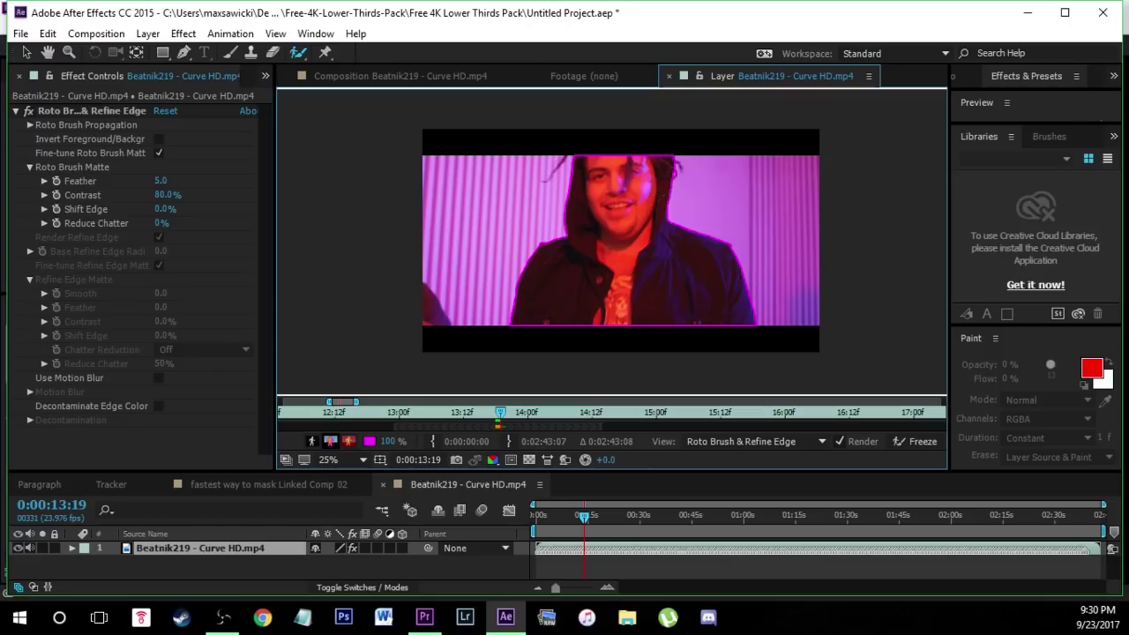
key("Page_Down")
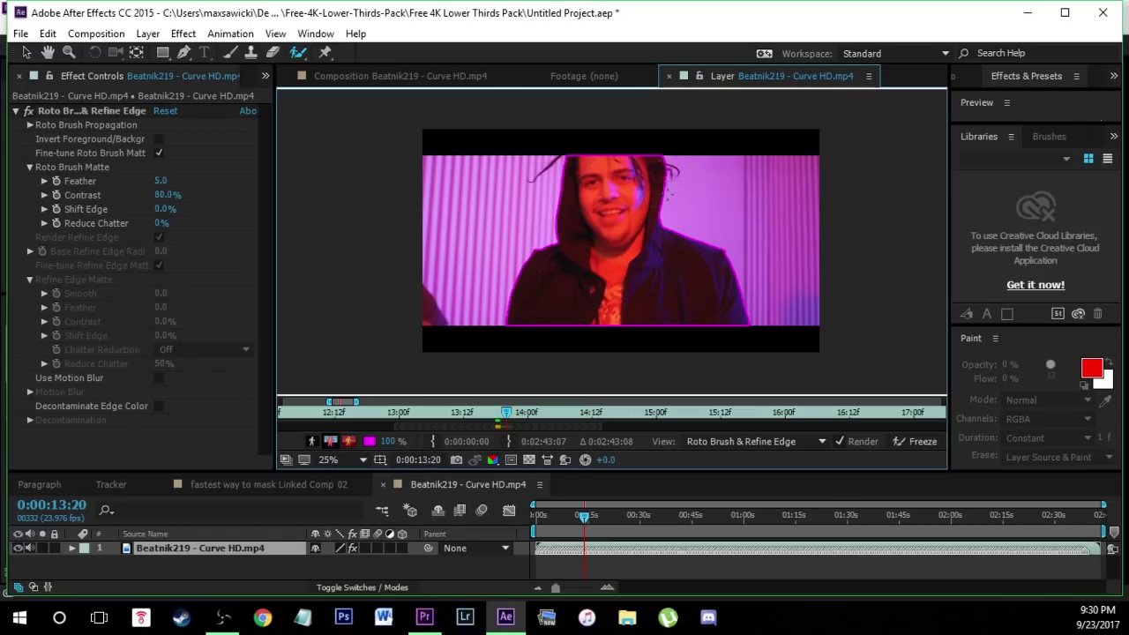
key("Page_Down")
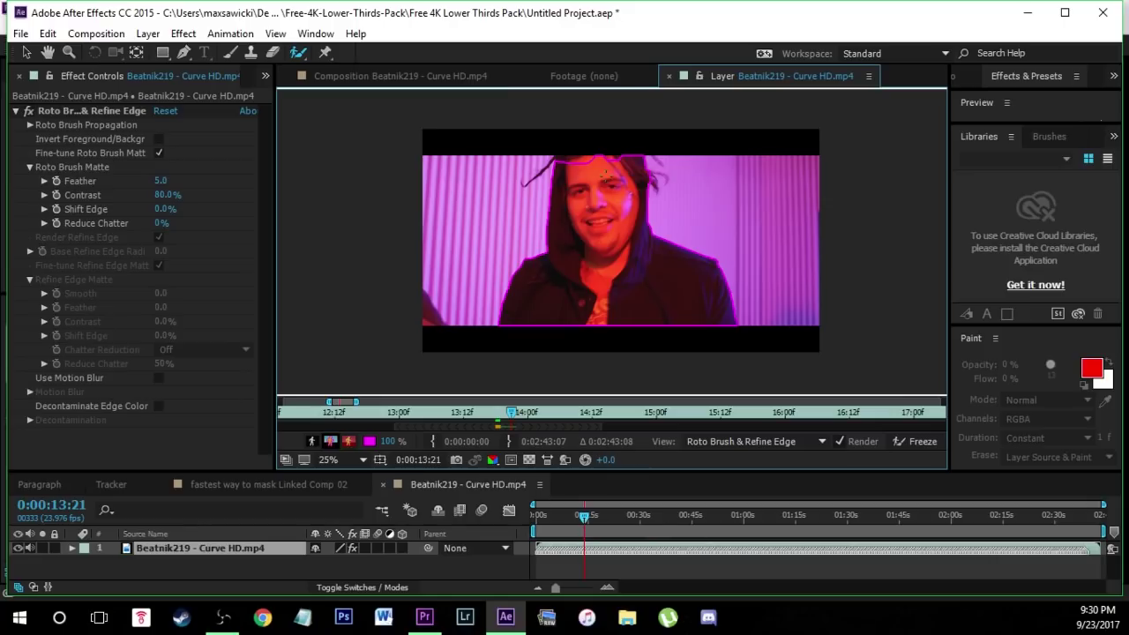
left_click_drag(586, 156, 560, 159)
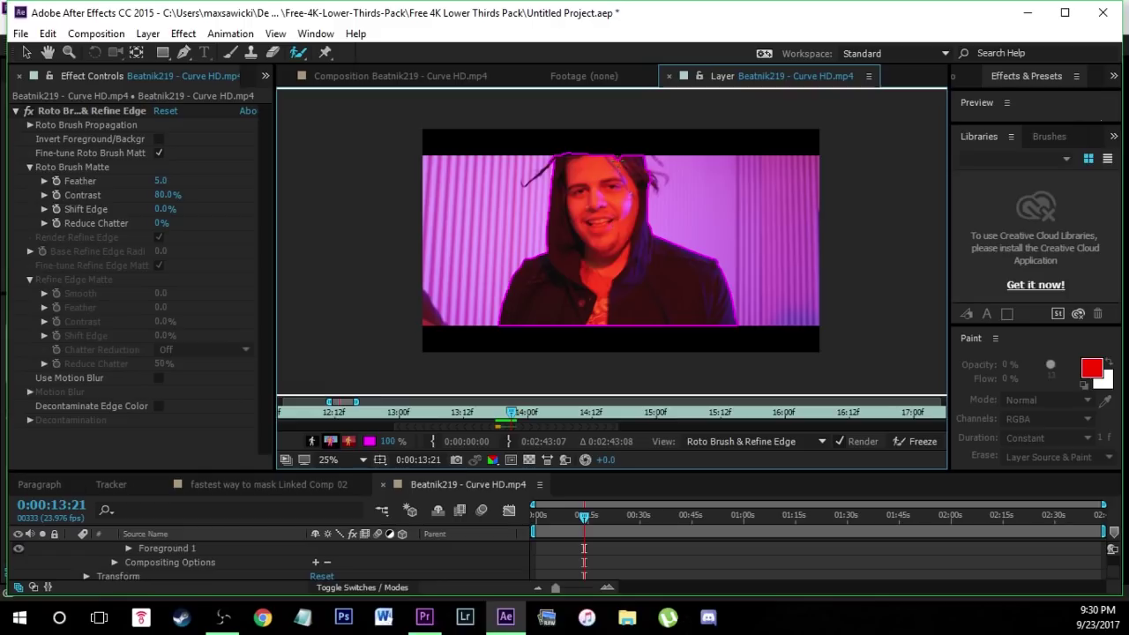
left_click_drag(620, 158, 613, 160)
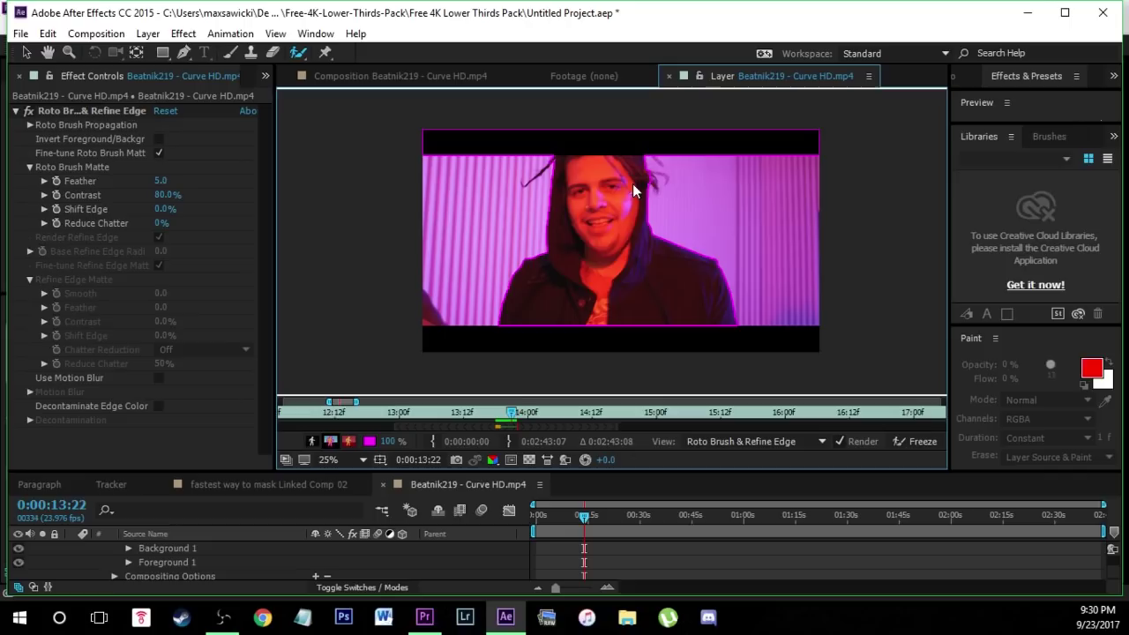
key("Page_Down")
key("Page_Down")
key("Page_Down")
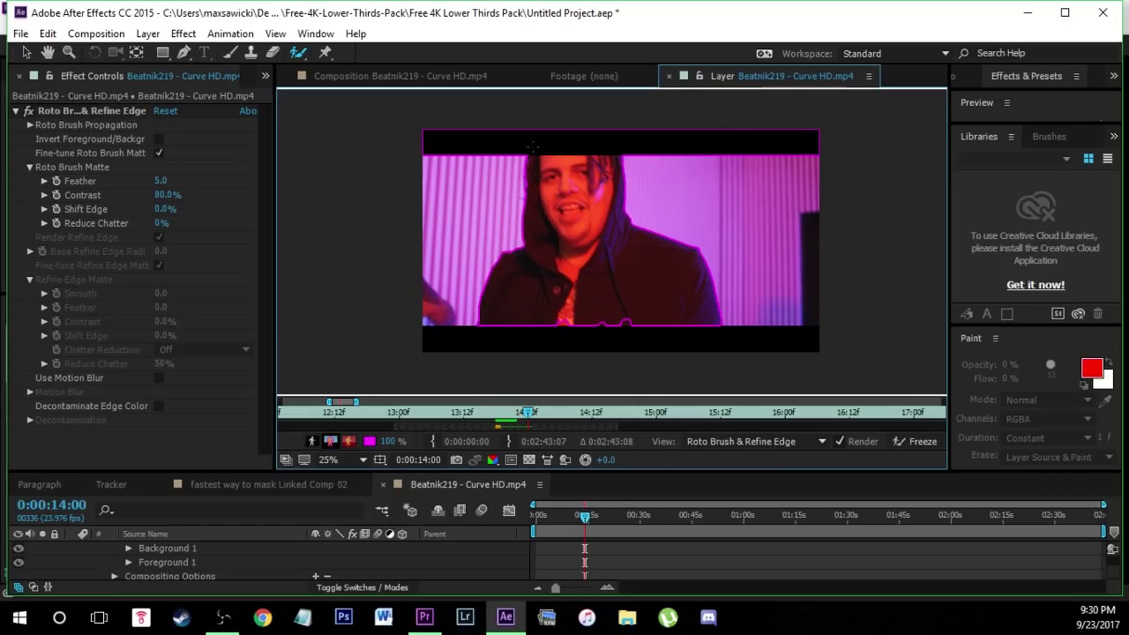
mouse_move(617, 323)
left_mouse_down()
mouse_move(629, 313)
mouse_move(560, 323)
mouse_move(577, 323)
left_mouse_up()
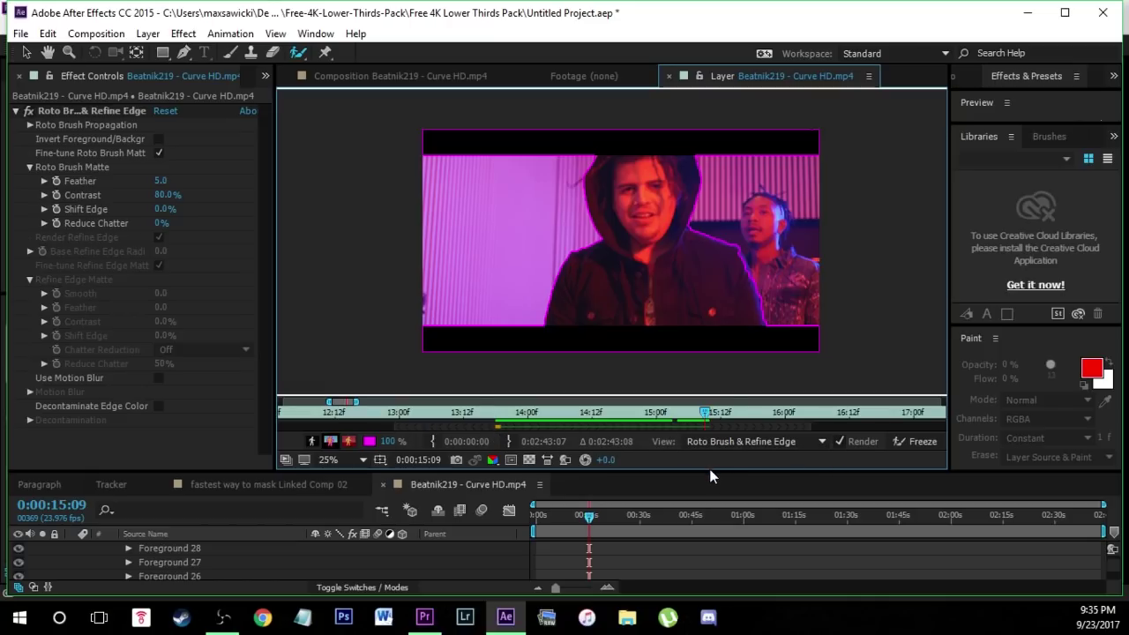
Step: Check the matte around 14:06 and freeze the roto propagation for all frames
mouse_move(715, 473)
left_mouse_down()
mouse_move(714, 450)
mouse_move(715, 486)
left_mouse_up()
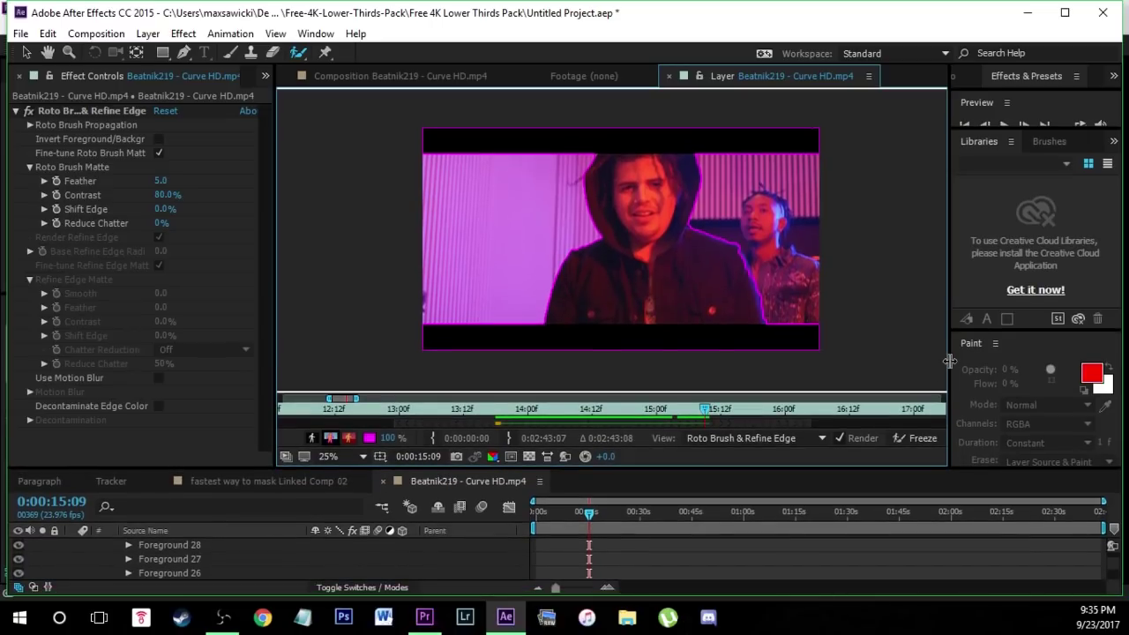
mouse_move(949, 360)
left_mouse_down()
mouse_move(877, 360)
mouse_move(963, 354)
left_mouse_up()
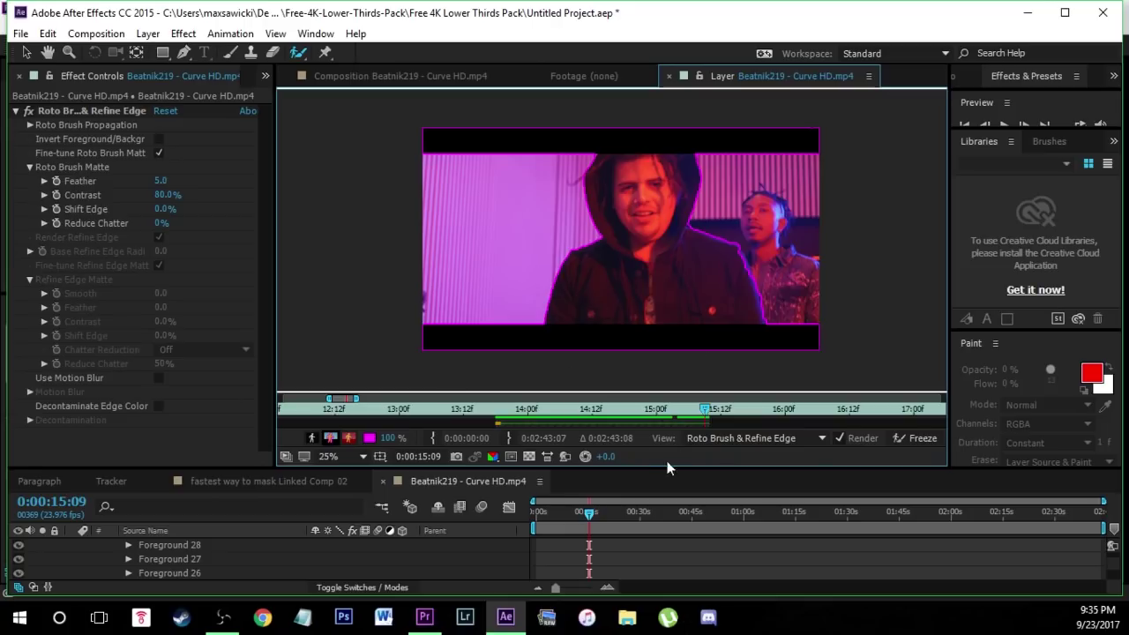
left_click_drag(703, 409, 500, 411)
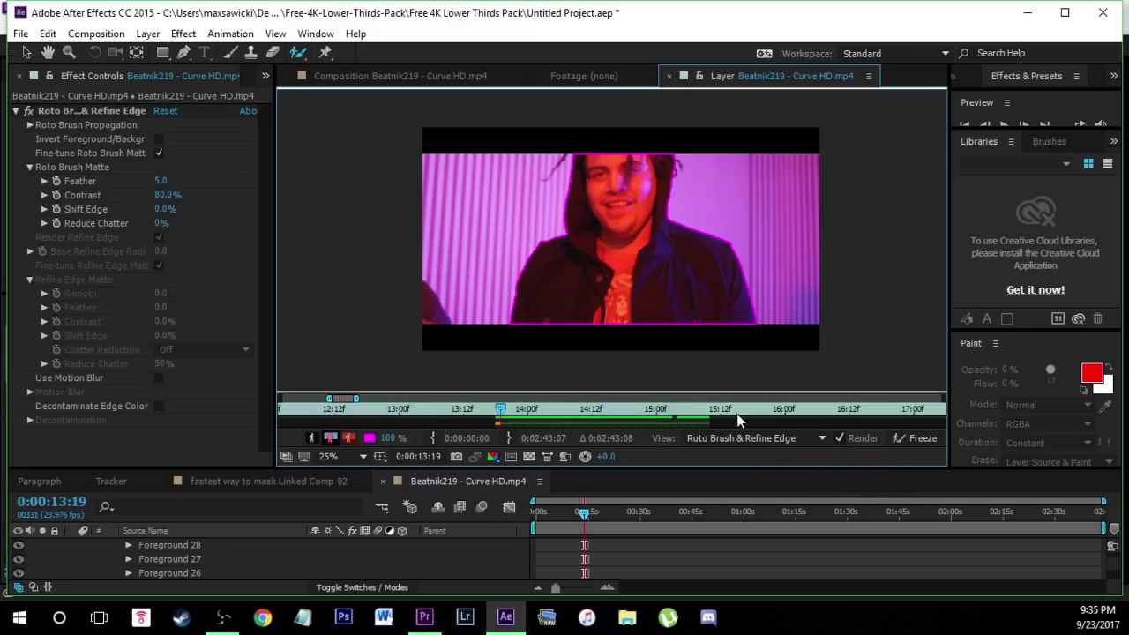
left_click(917, 438)
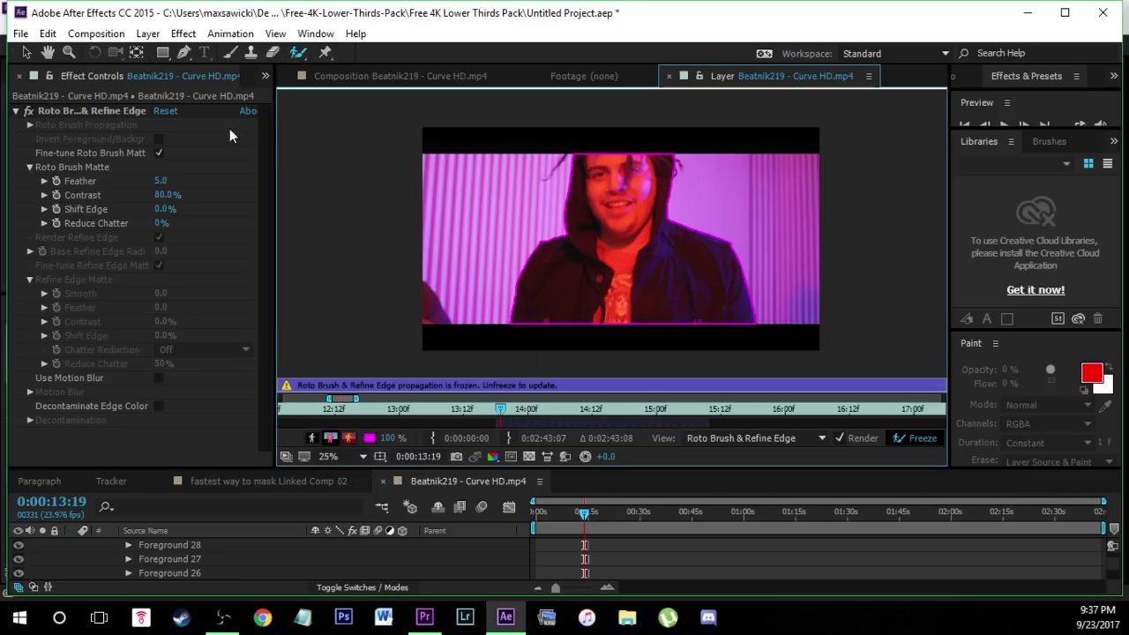
Step: Save the After Effects project and return to Premiere Pro
left_click(12, 33)
left_click(44, 142)
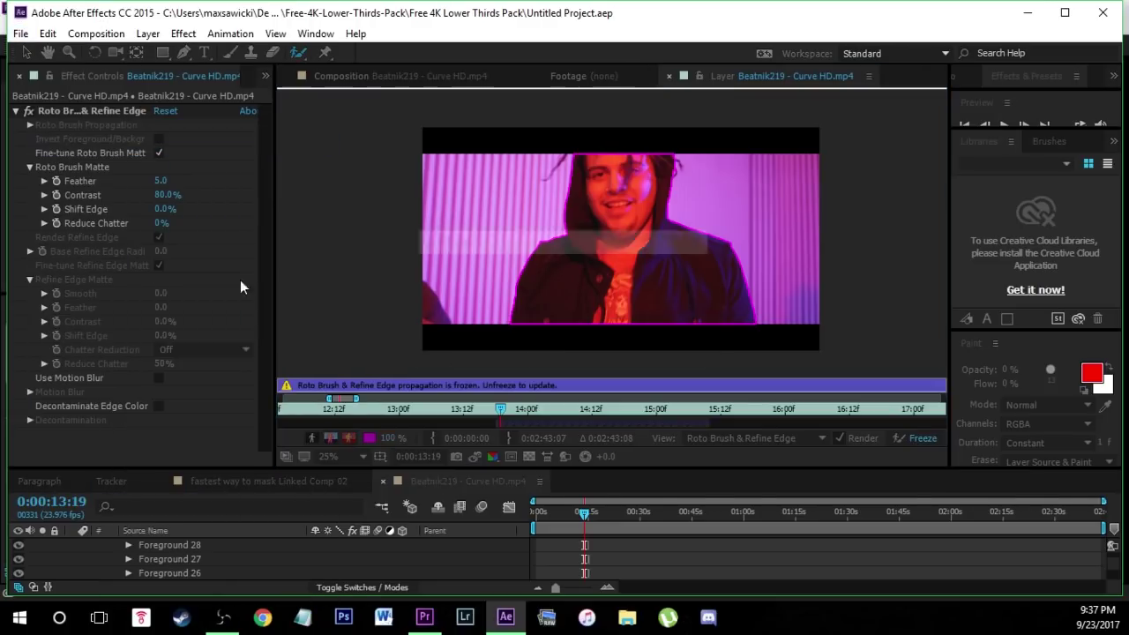
left_click(425, 618)
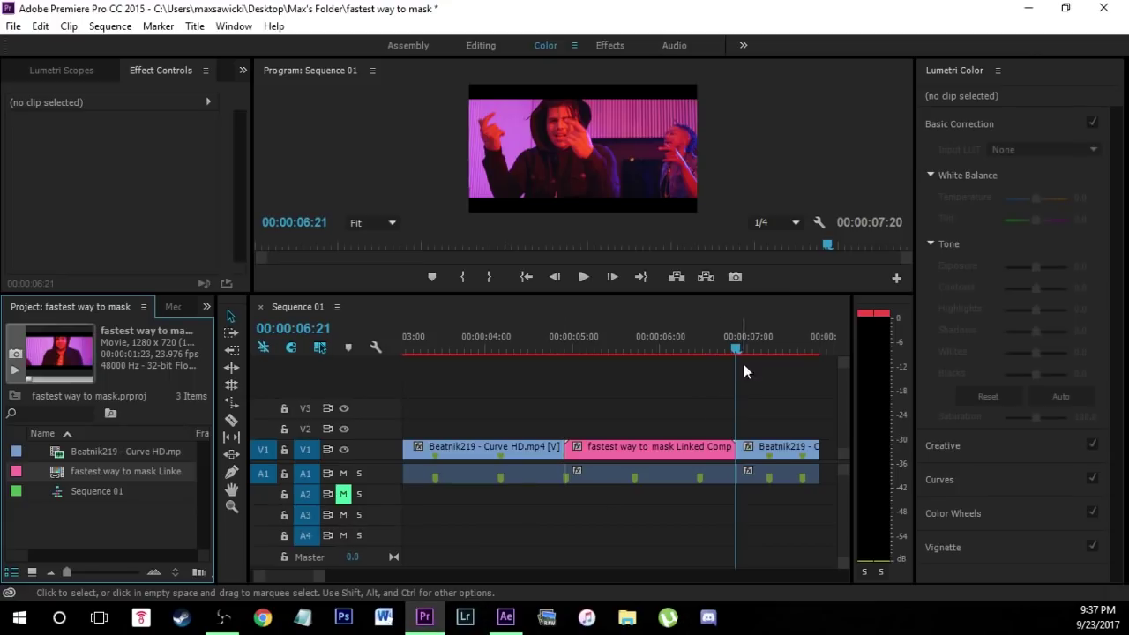
Step: Play back the rotoscoped man from 00:00:04:19, then return to the linked comp's first frame
left_click_drag(736, 345, 569, 347)
left_click(581, 275)
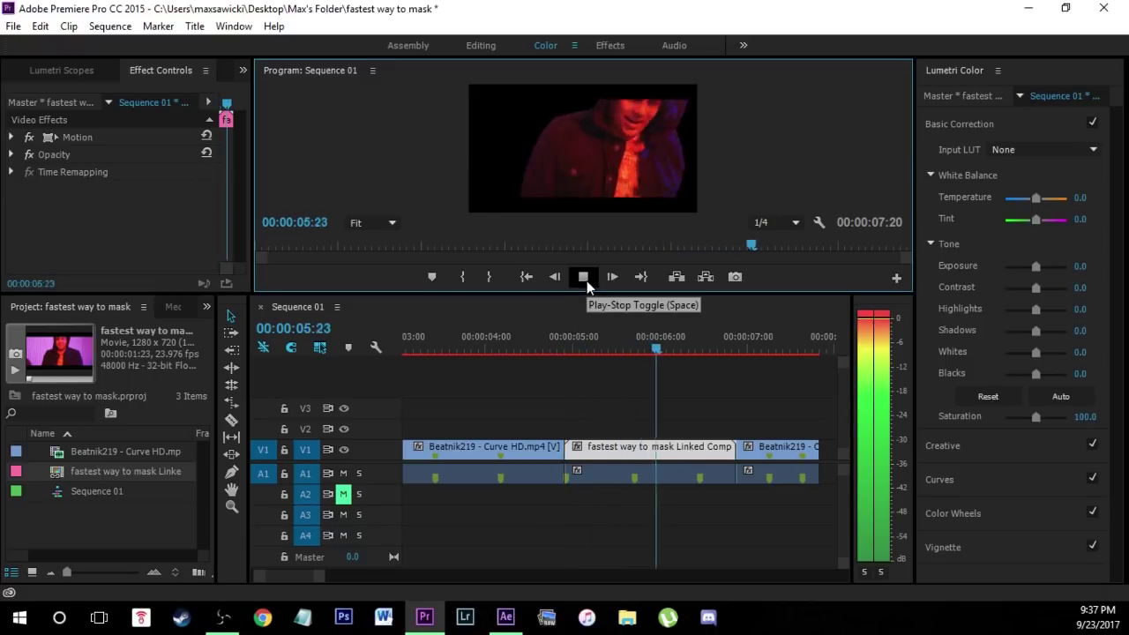
left_click(583, 277)
left_click_drag(693, 346, 555, 347)
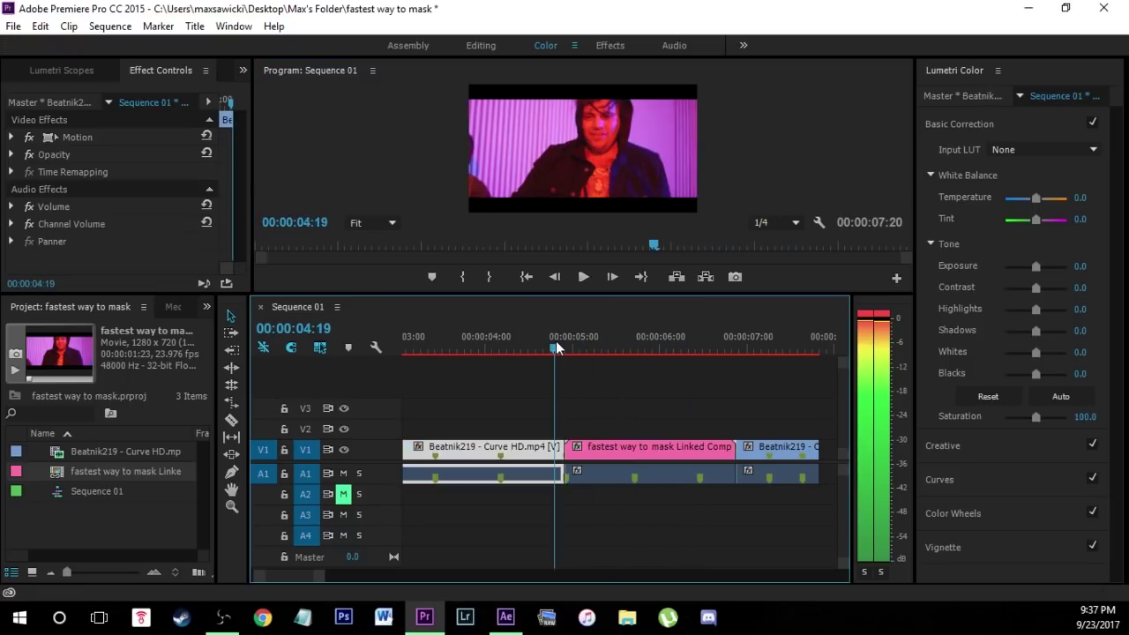
left_click(586, 278)
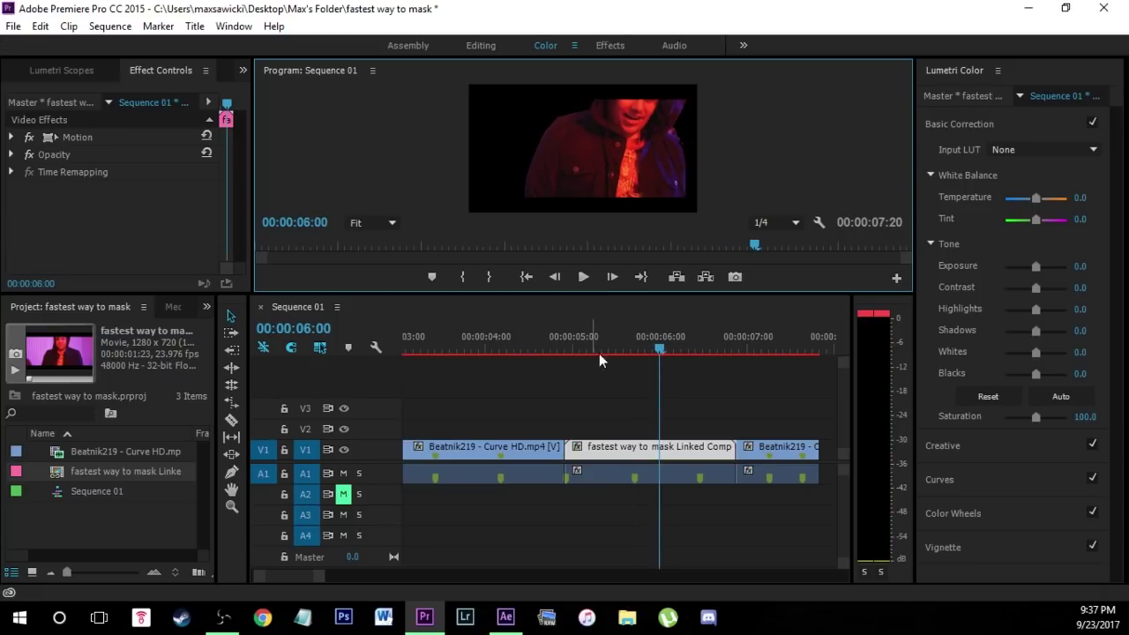
left_click(573, 341)
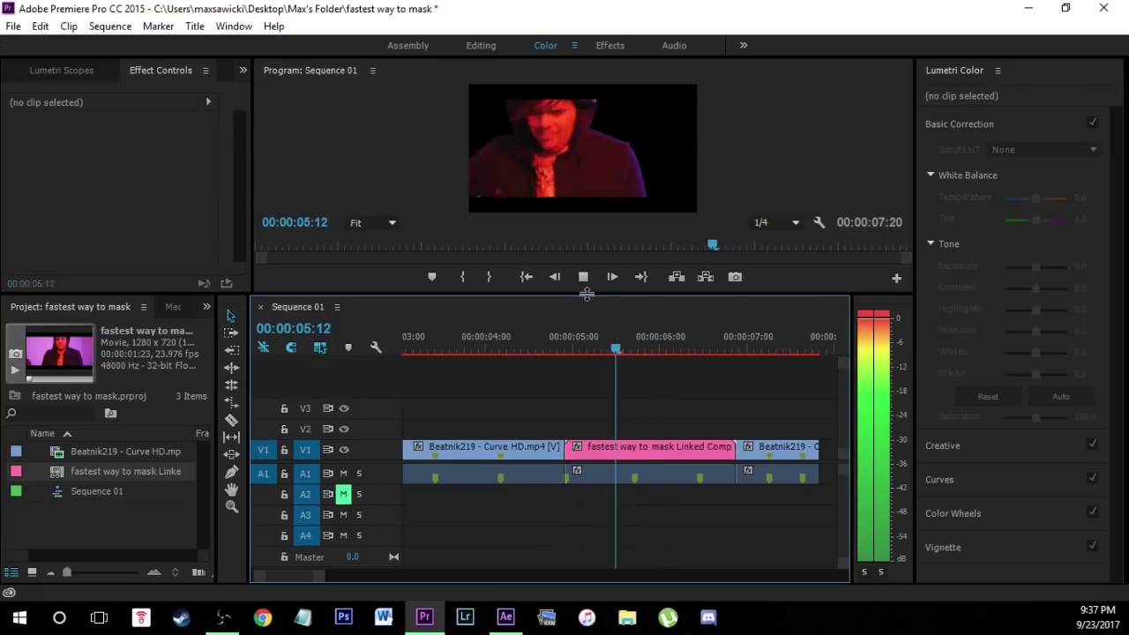
left_click(586, 279)
key("space")
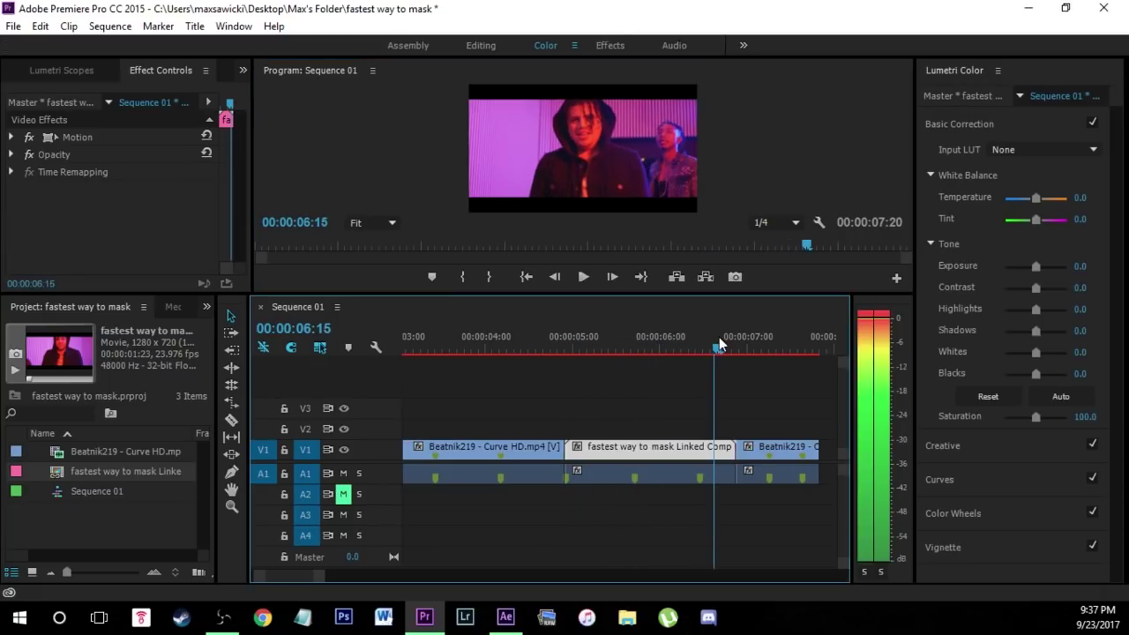
key("Up")
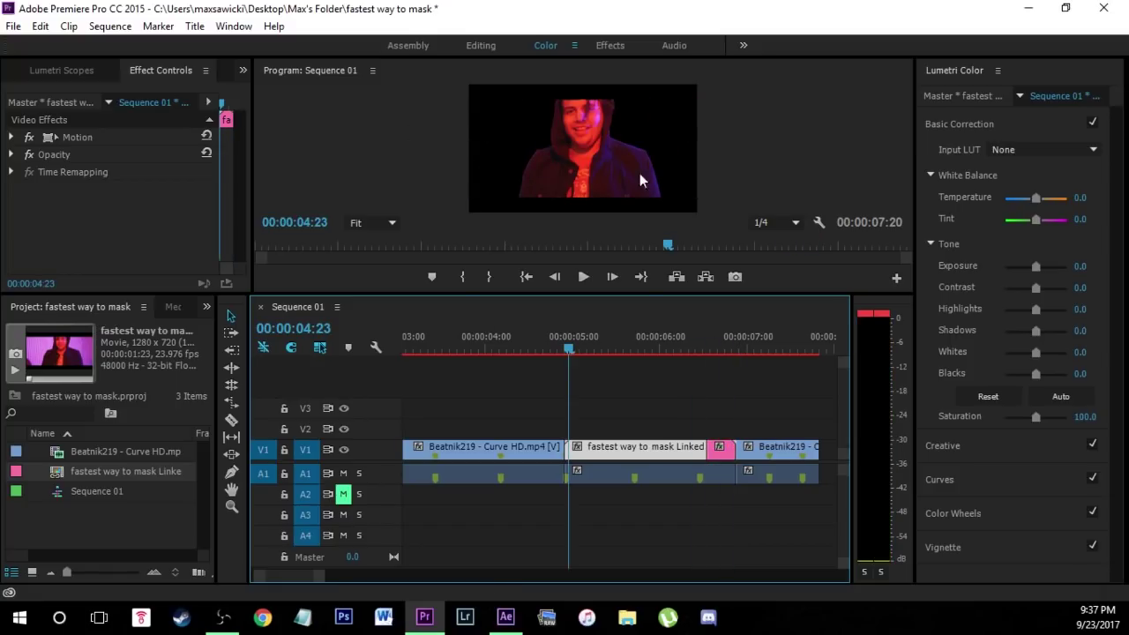
left_click(627, 617)
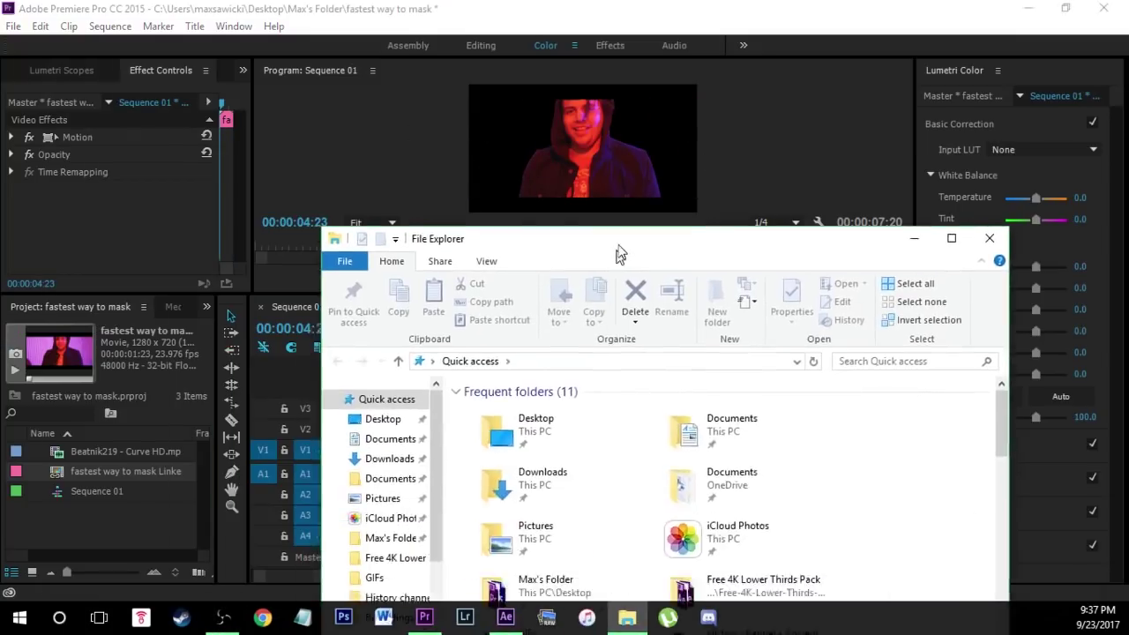
Step: Browse File Explorer to the GIFs > motion graphics pack folder
left_click_drag(618, 254, 637, 124)
left_click(399, 449)
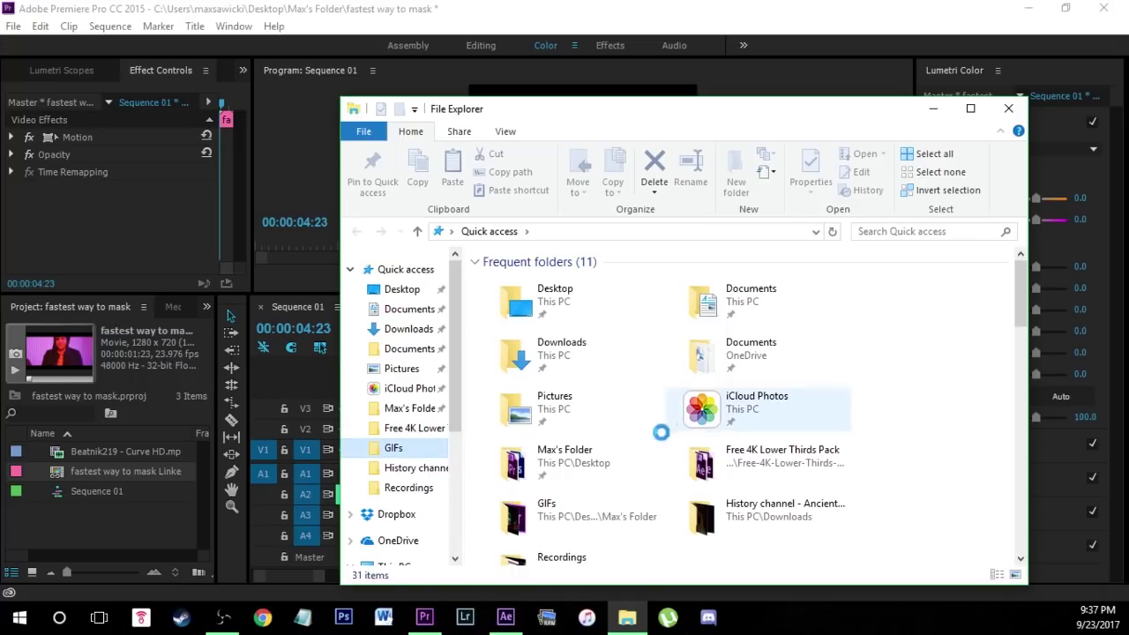
left_click_drag(1021, 269, 1023, 542)
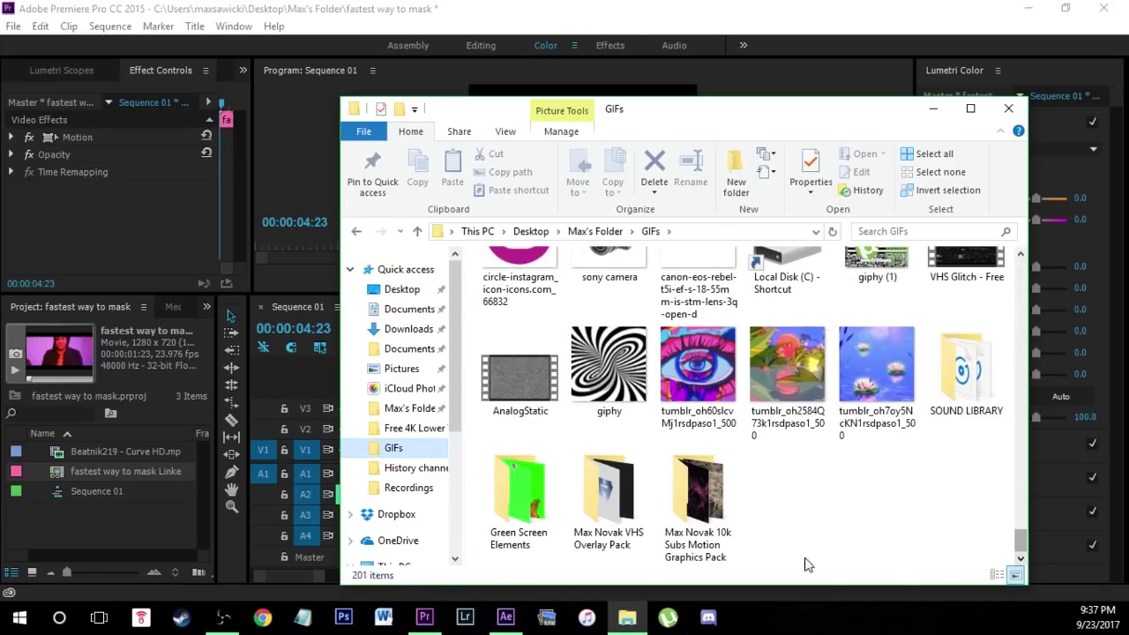
double_click(692, 509)
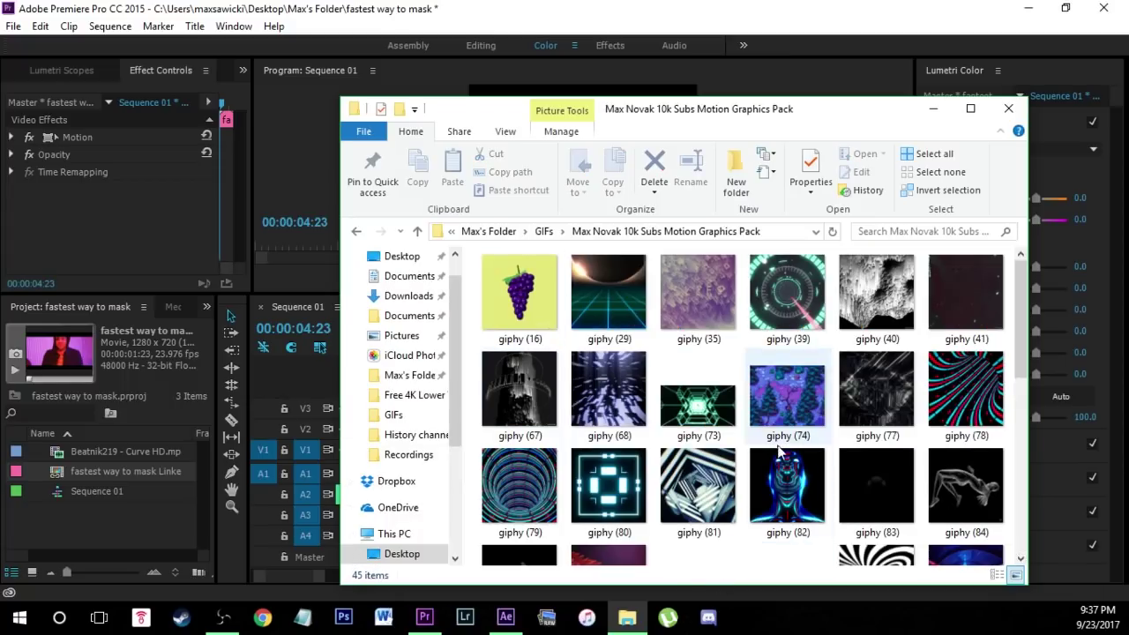
scroll(778, 451, "down", 5)
scroll(767, 463, "up", 5)
scroll(758, 472, "down", 5)
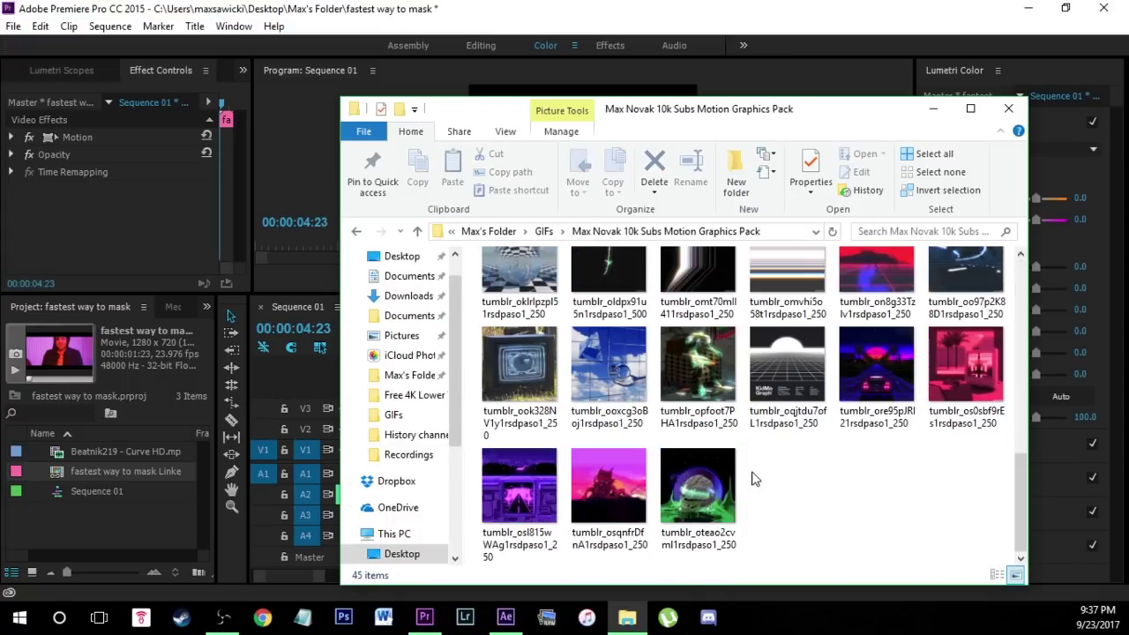
scroll(746, 475, "up", 1)
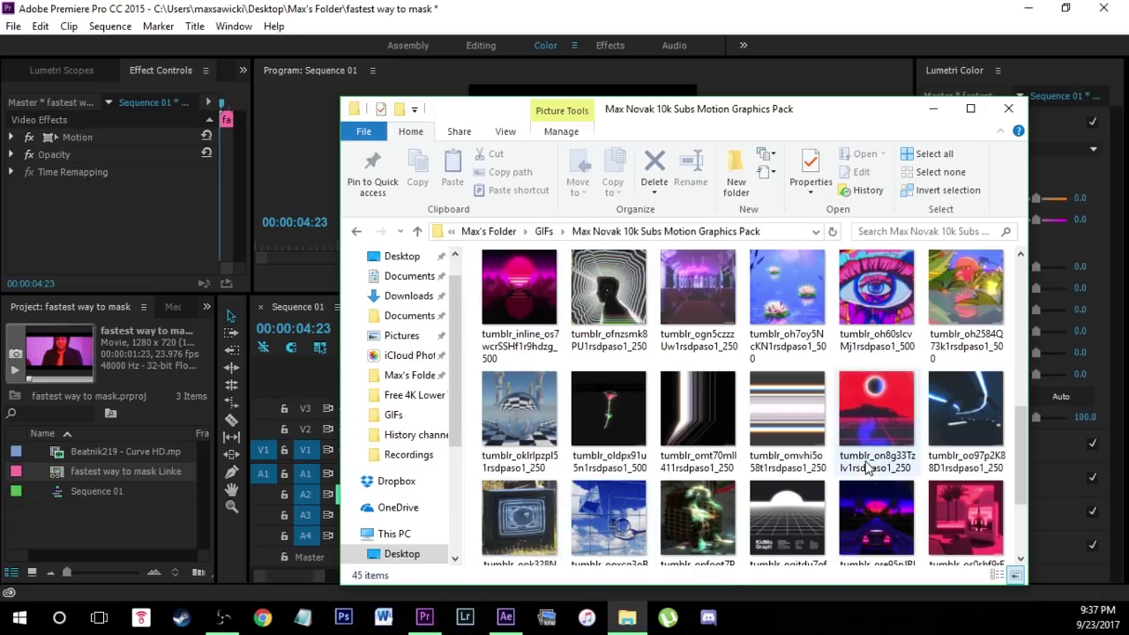
Step: Import the tumblr_oo97p2K88D1rsdpaso1_250 tunnel GIF into the project and move the masked clip to V2
left_click_drag(965, 413, 178, 545)
left_click_drag(104, 501, 156, 516)
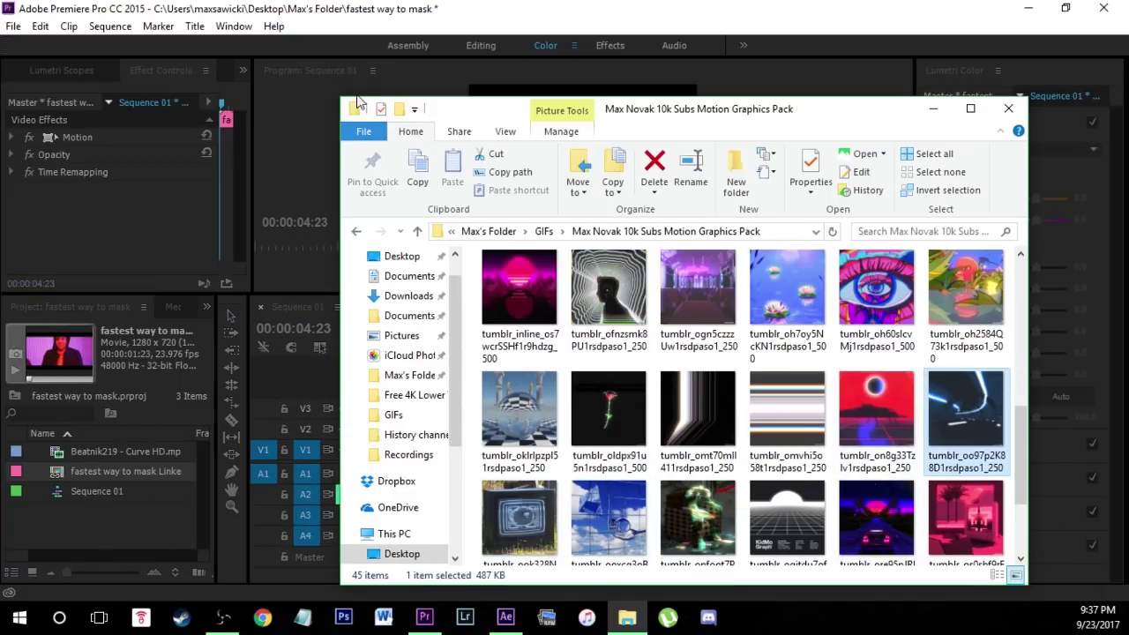
left_click_drag(643, 452, 650, 429)
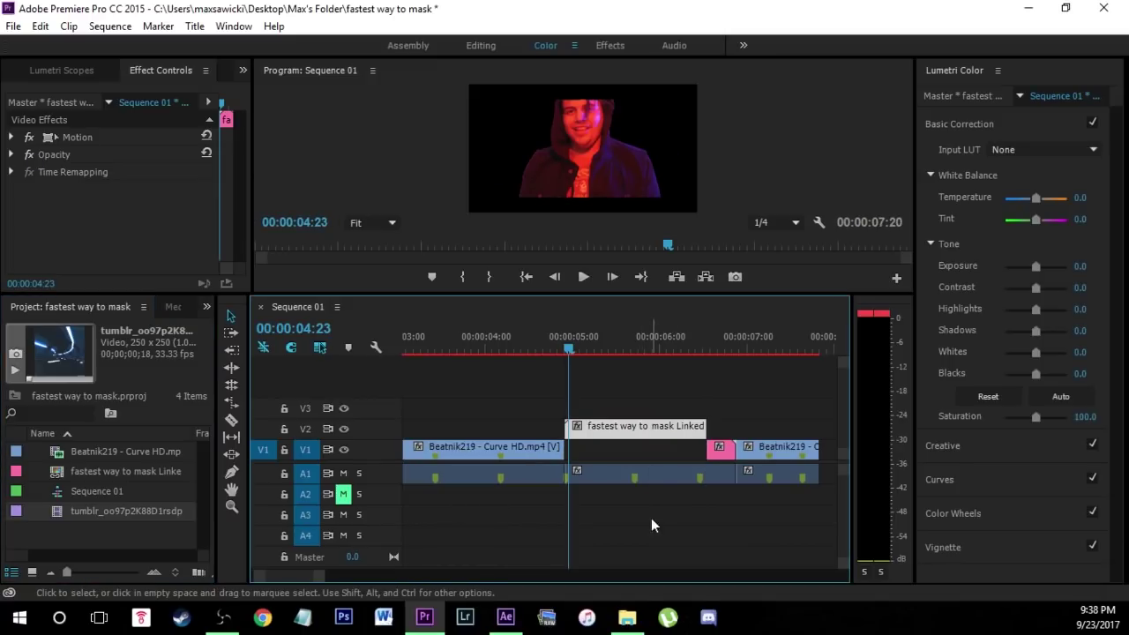
Step: Place the tunnel GIF on V1 beneath the masked clip and scale it to frame size
left_click(606, 459)
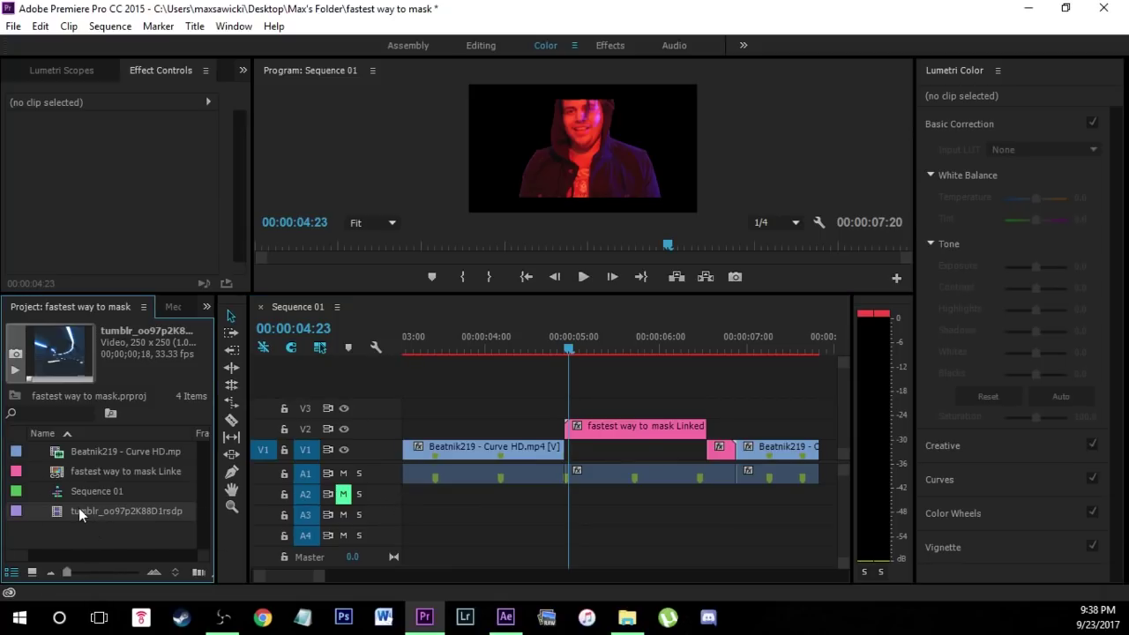
left_click_drag(329, 540, 577, 458)
right_click(584, 457)
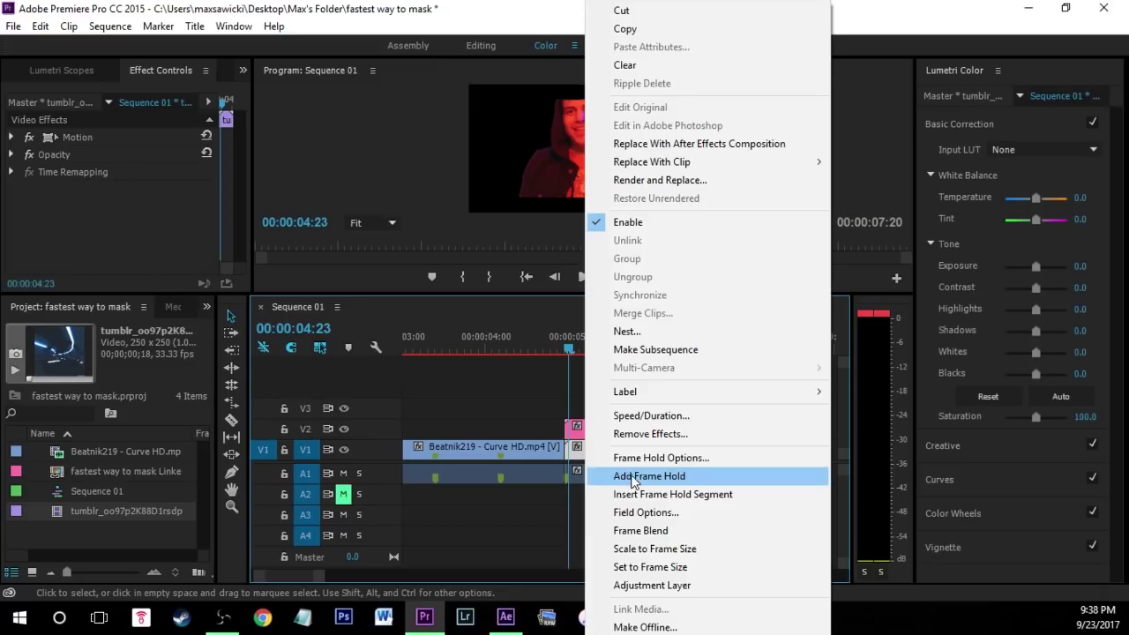
left_click(660, 554)
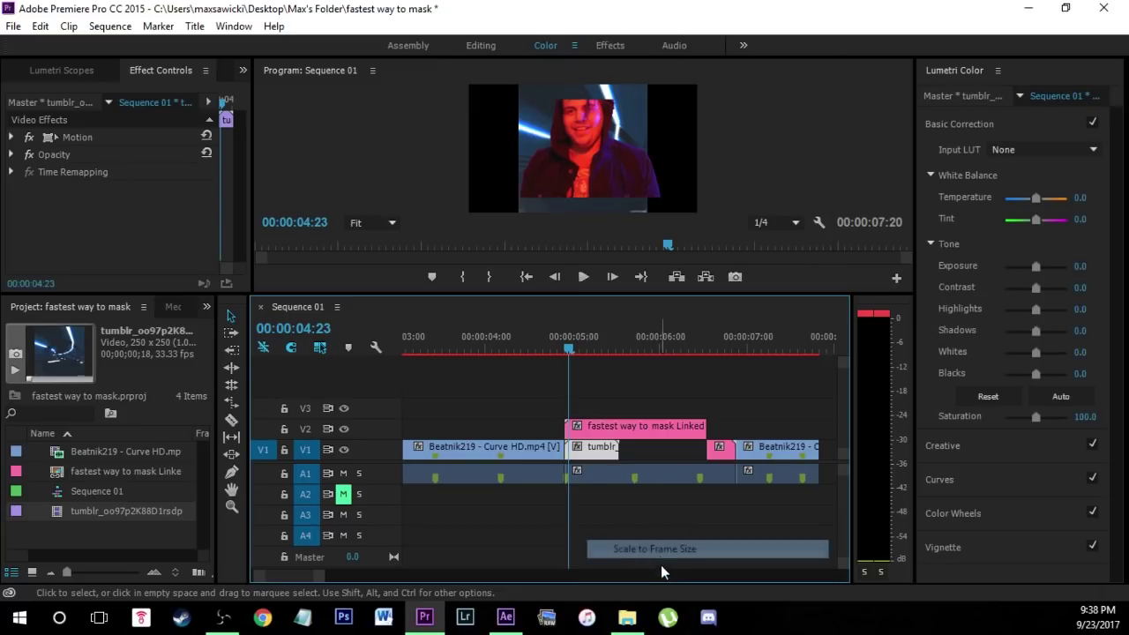
Step: Enlarge the tunnel background via Motion to nearly fill the frame and check the cut
left_click(54, 139)
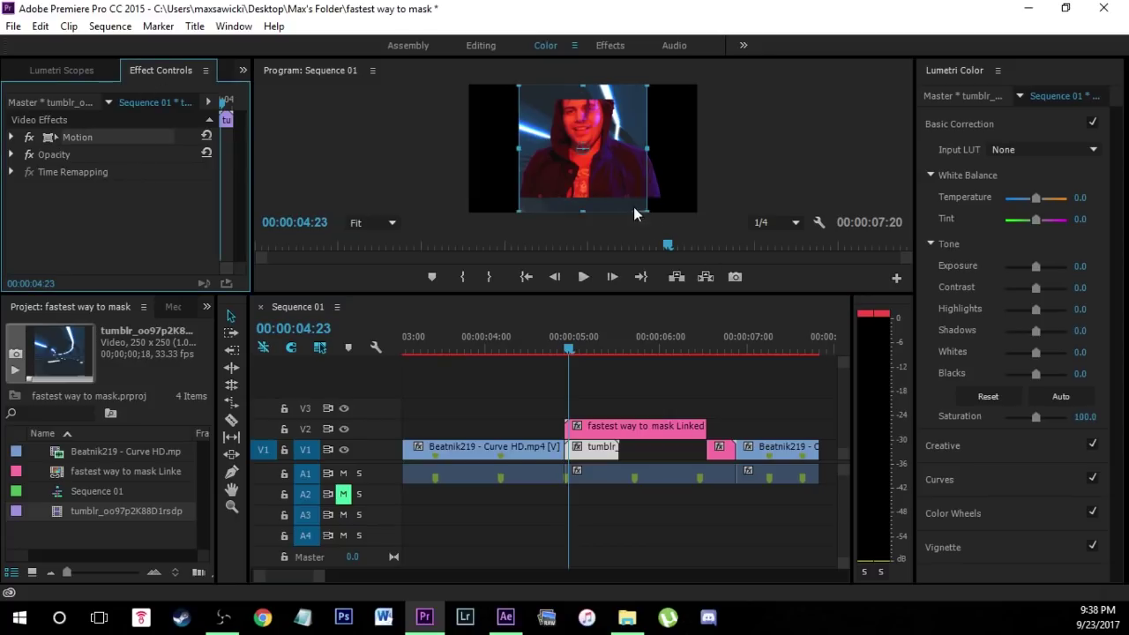
left_click_drag(634, 213, 716, 267)
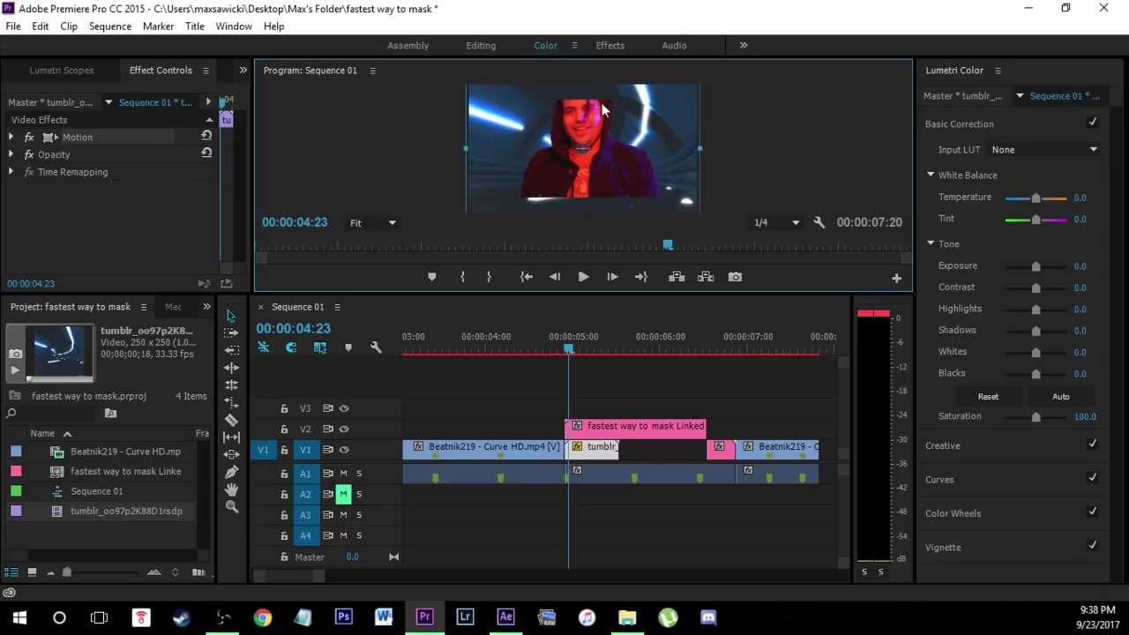
key("Left")
key("Left")
key("Left")
key("Left")
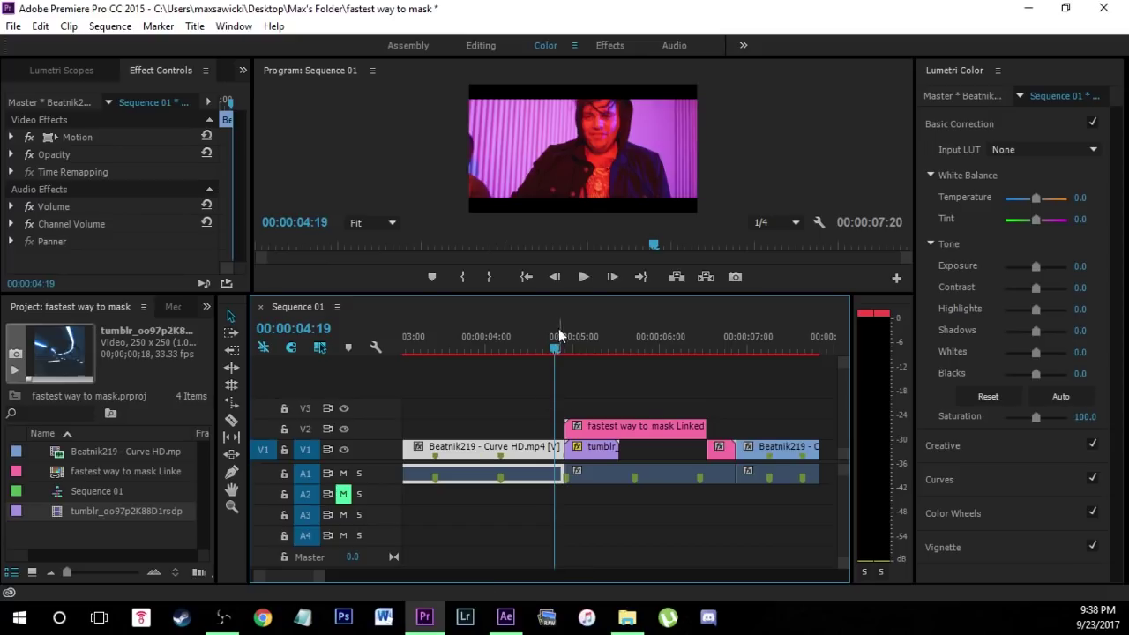
key("Right")
key("Right")
key("Right")
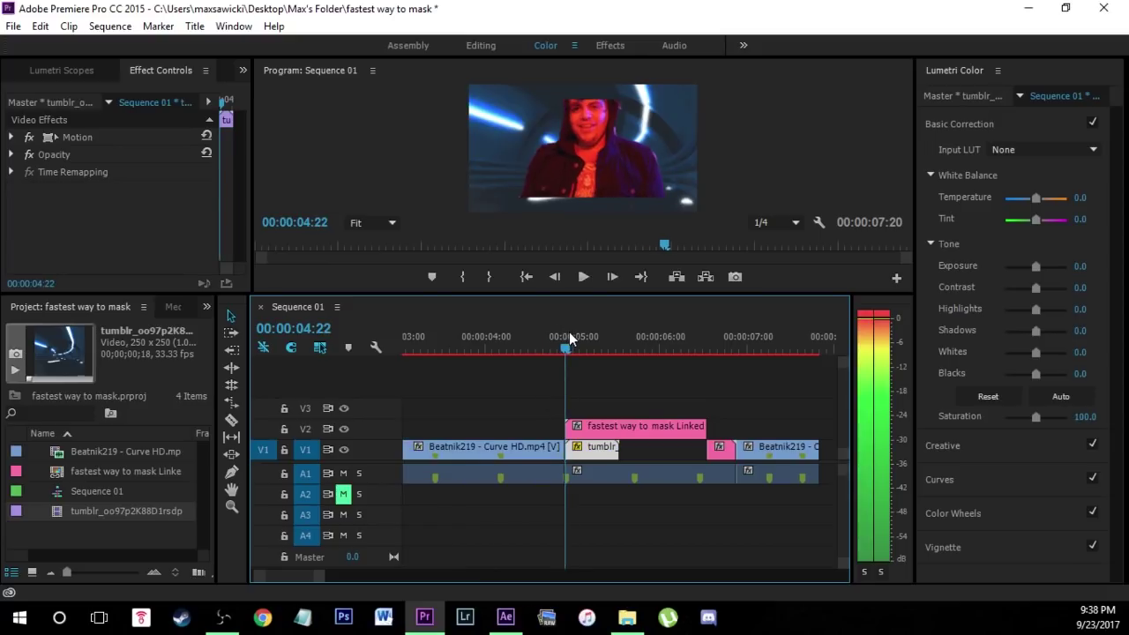
left_click(579, 429)
Step: Find the Crop effect in the Effects library and apply it to the tunnel clip on V1
left_click(207, 306)
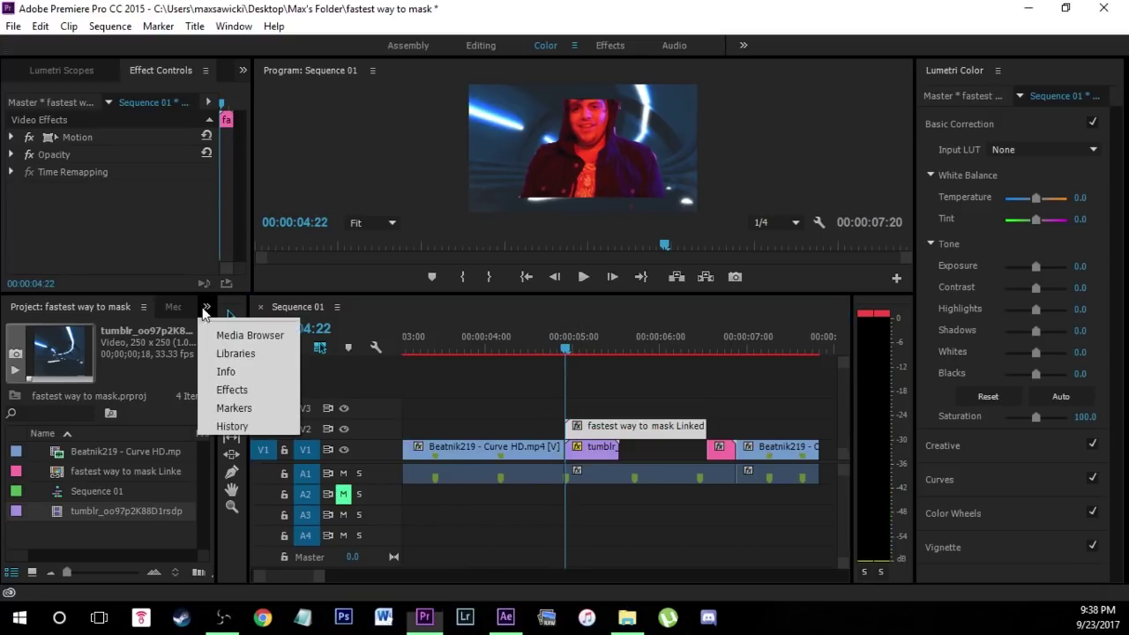
left_click(232, 388)
left_click(98, 327)
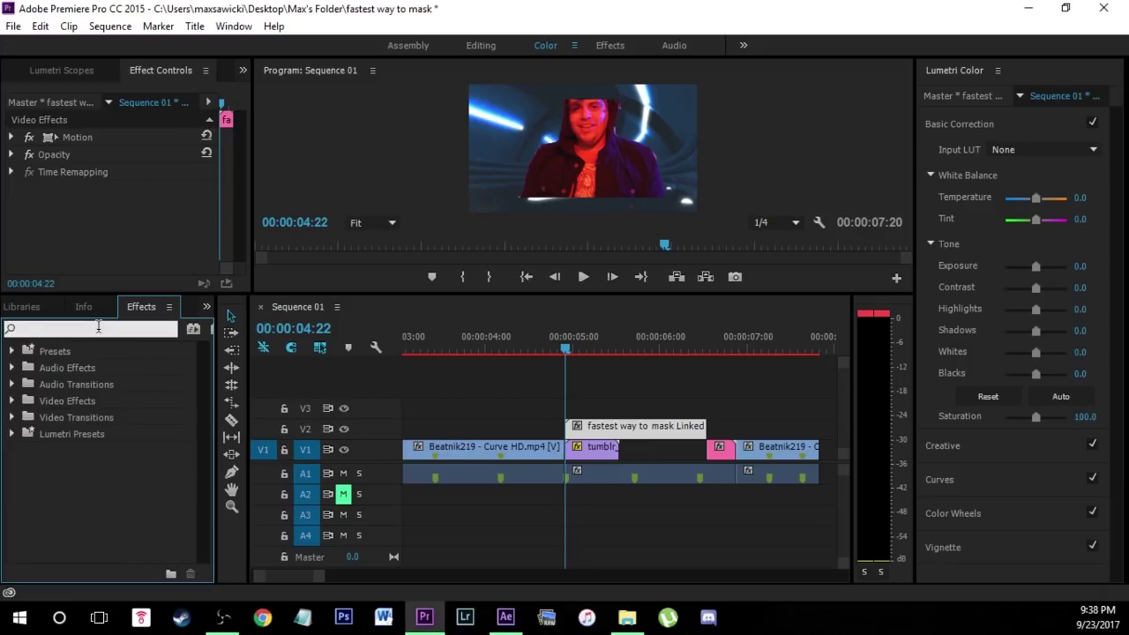
type("crop")
double_click(67, 433)
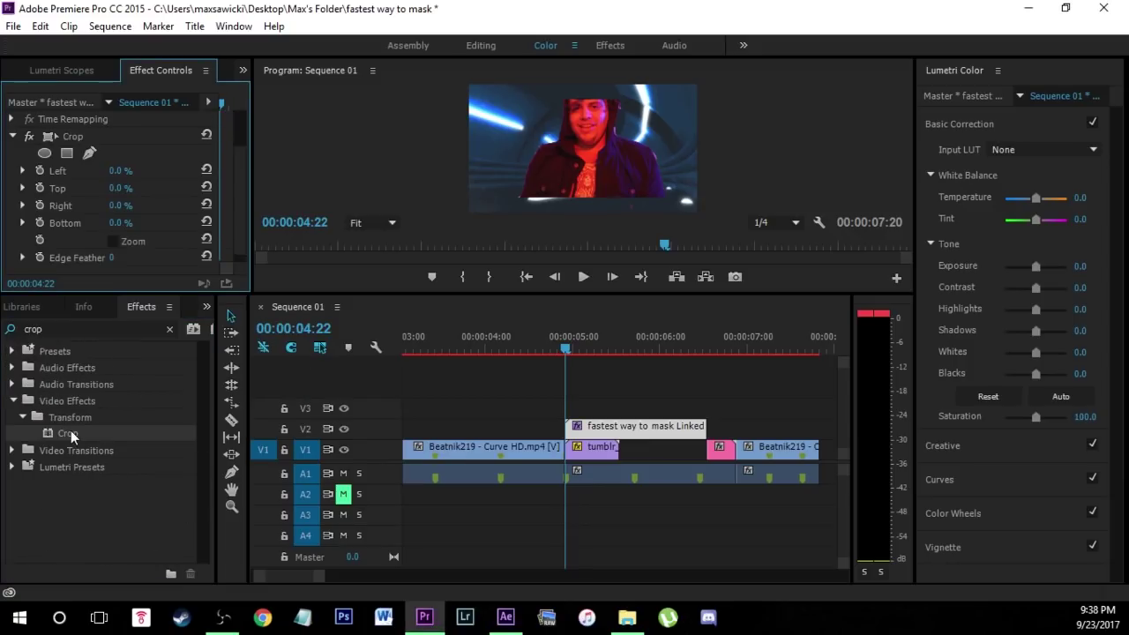
left_click_drag(71, 435, 585, 453)
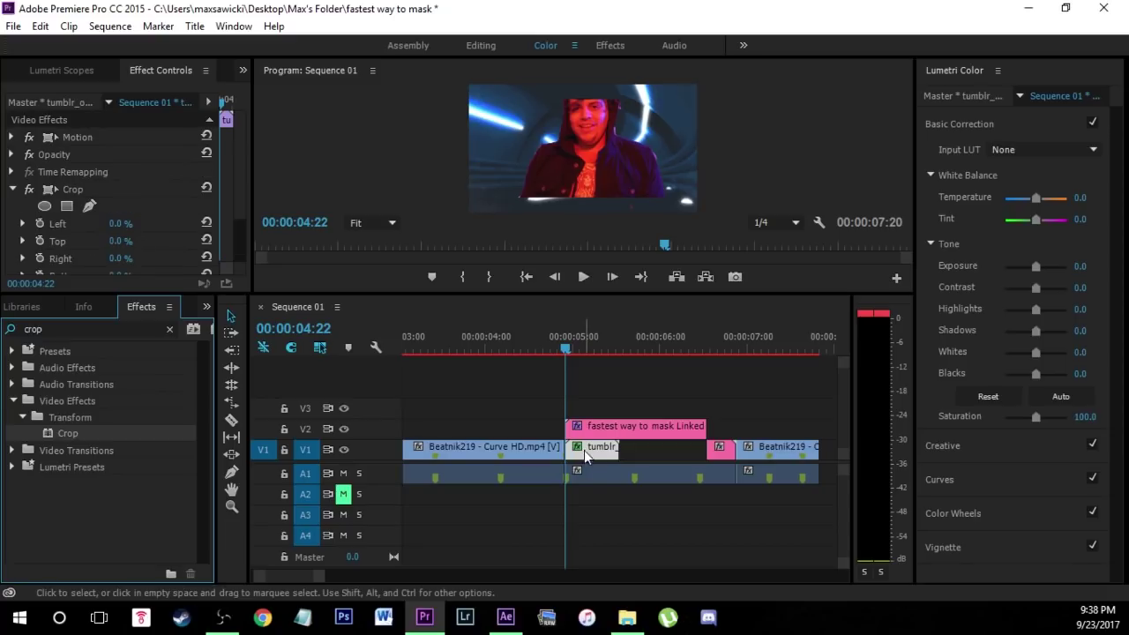
Step: Set the tunnel's Crop Top and Bottom to 29% to match the letterbox bars
left_click_drag(244, 173, 236, 234)
mouse_move(123, 160)
left_mouse_down()
mouse_move(146, 161)
mouse_move(121, 161)
mouse_move(111, 177)
mouse_move(125, 177)
left_mouse_up()
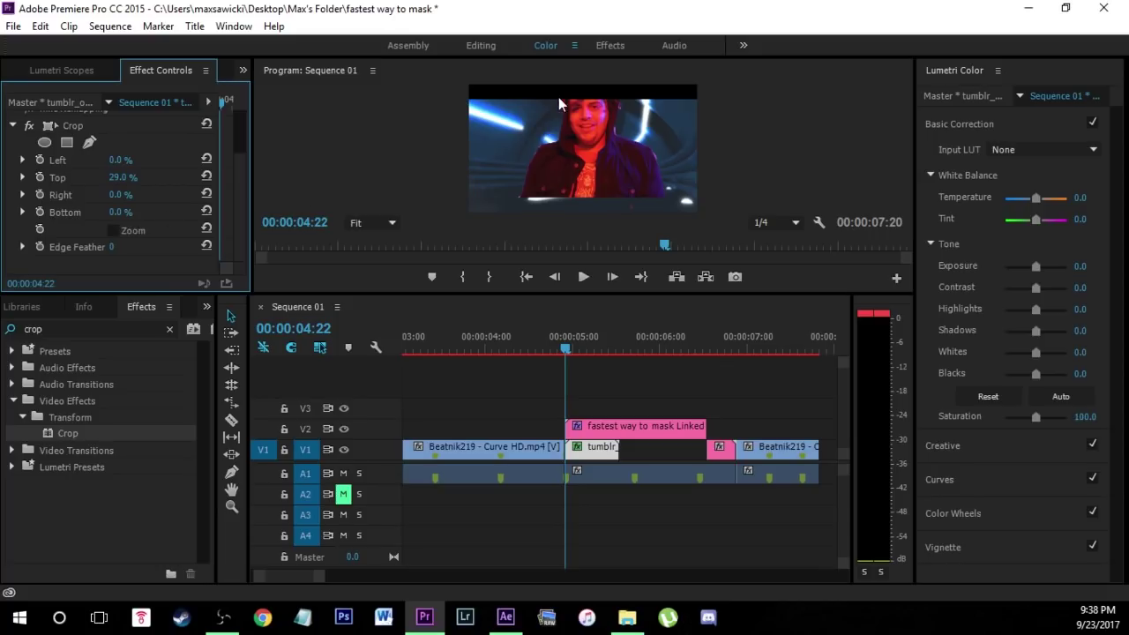
left_click_drag(113, 218, 139, 219)
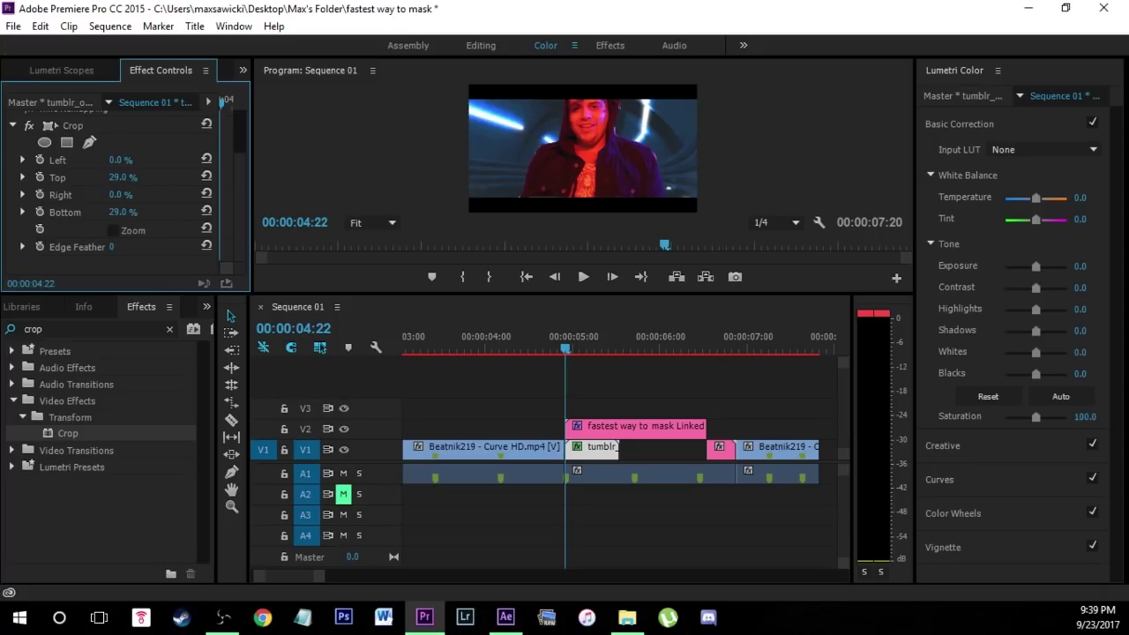
Step: Duplicate the cropped tunnel clip back-to-back on V1 so three copies span the masked clip
left_click(560, 349)
mouse_move(561, 349)
left_mouse_down()
mouse_move(552, 345)
mouse_move(579, 351)
left_mouse_up()
left_click(569, 353)
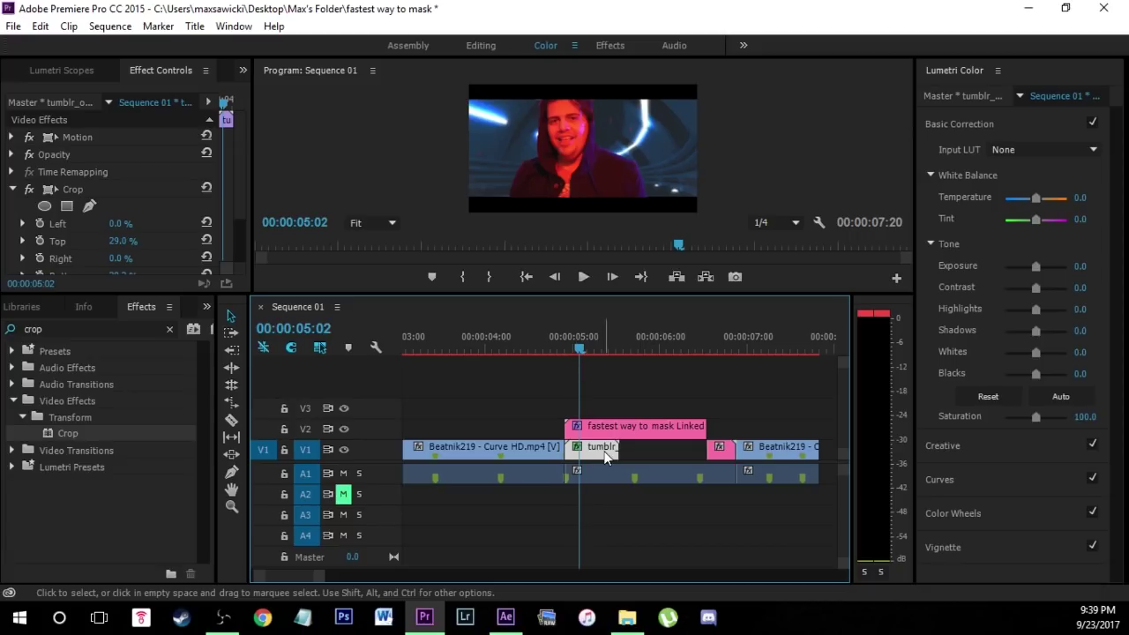
left_click_drag(605, 456, 672, 455)
left_click_drag(579, 350, 495, 349)
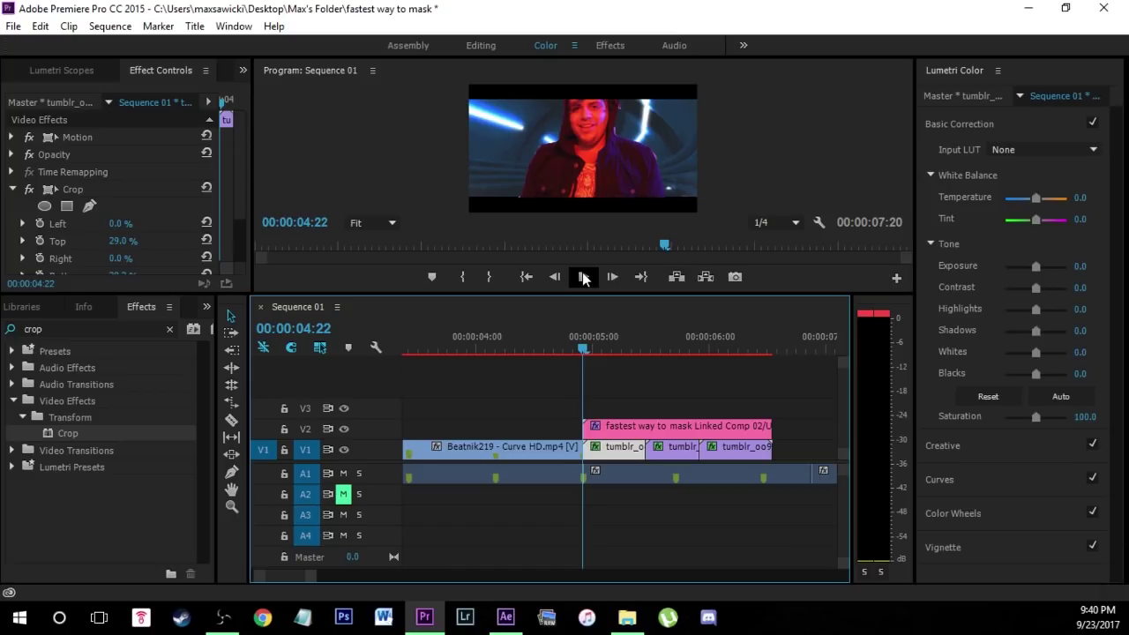
left_click(583, 279)
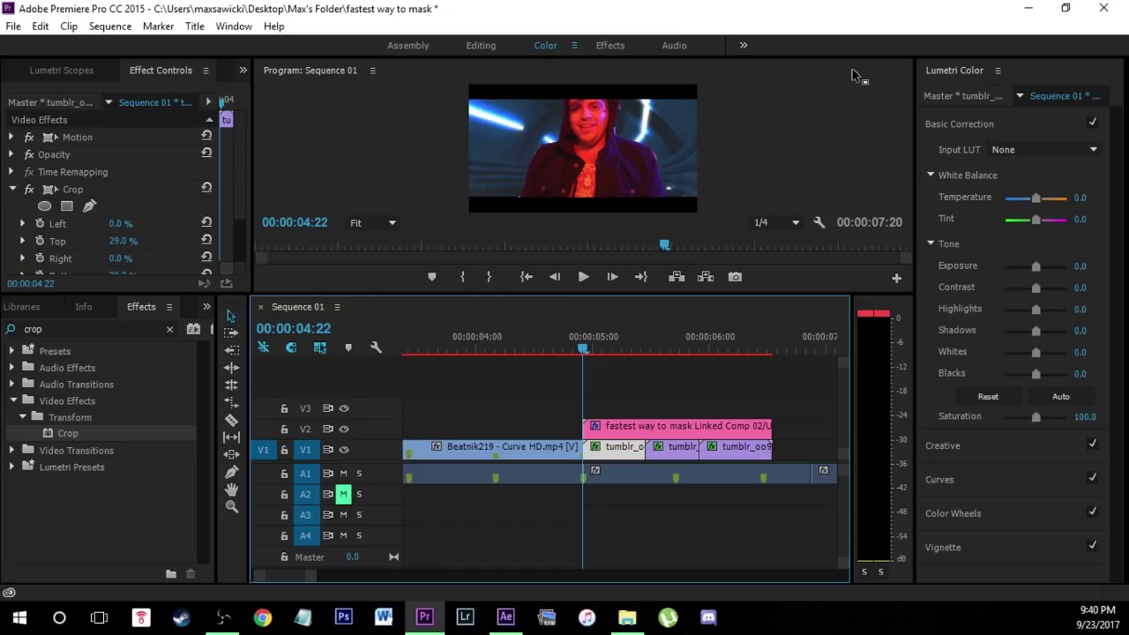